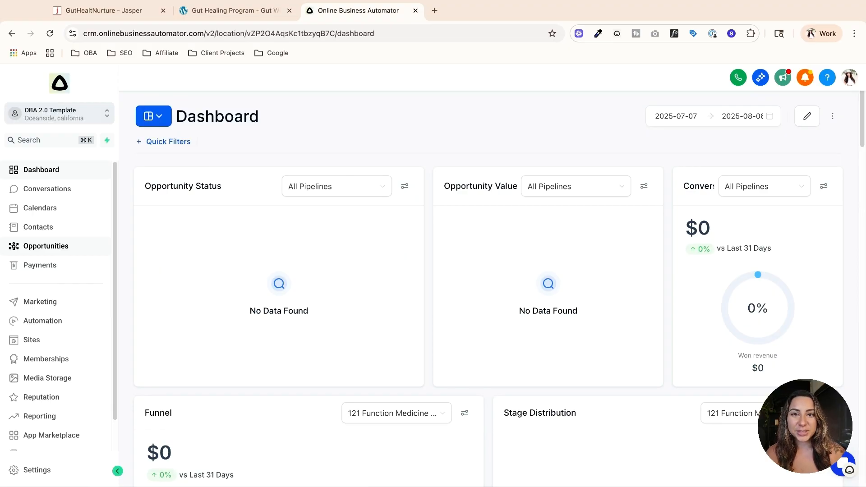
- Open the opportunities board and view the list of available pipelines
click(66, 246)
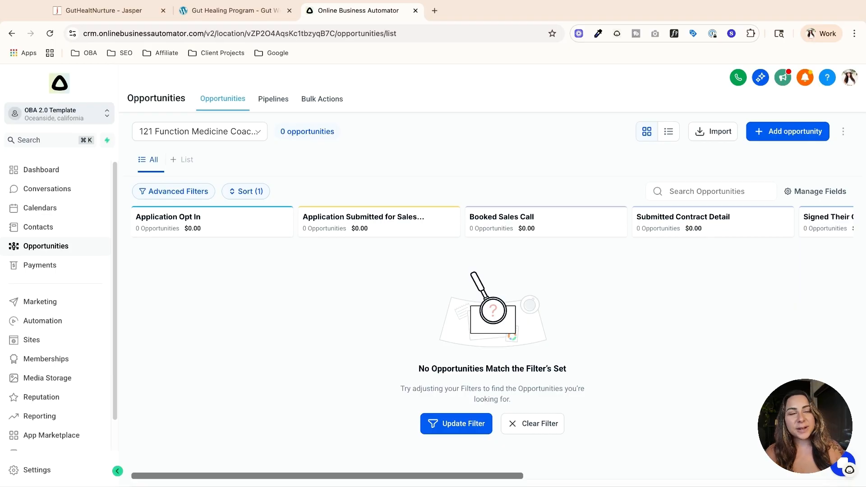
click(51, 172)
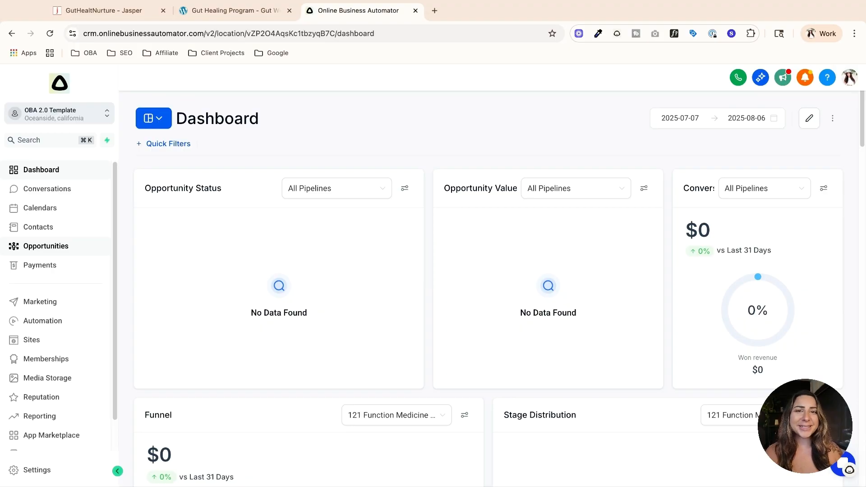
click(43, 245)
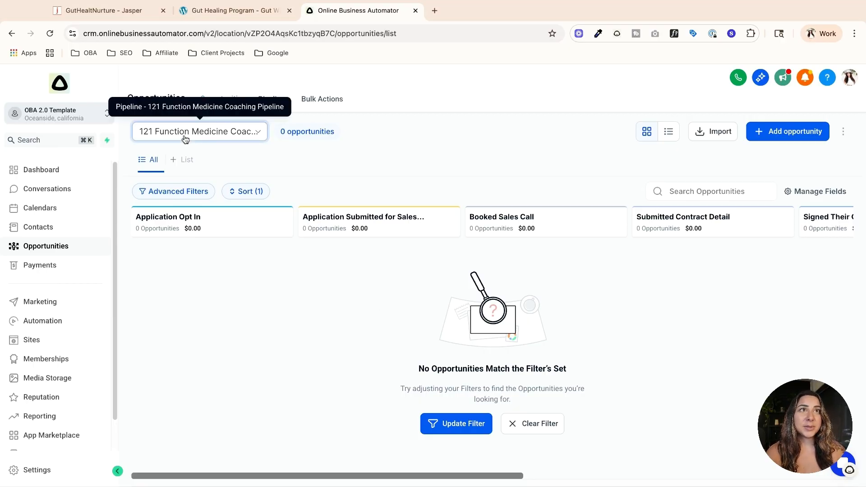
click(211, 140)
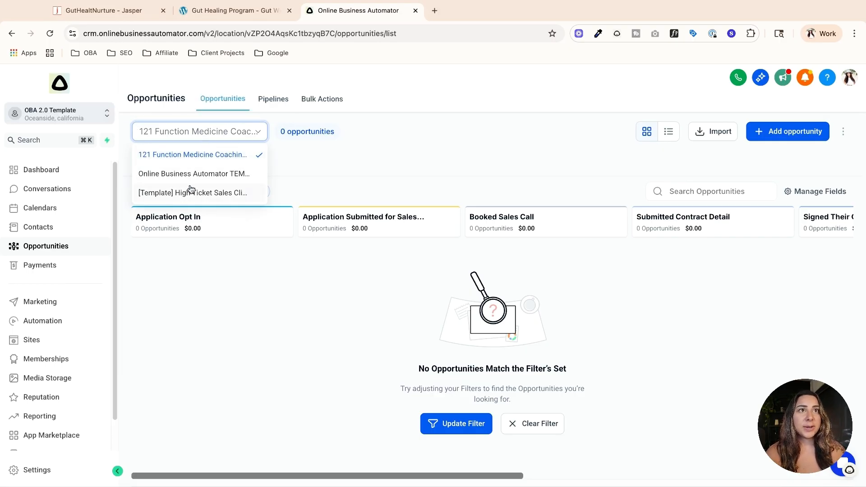
click(180, 287)
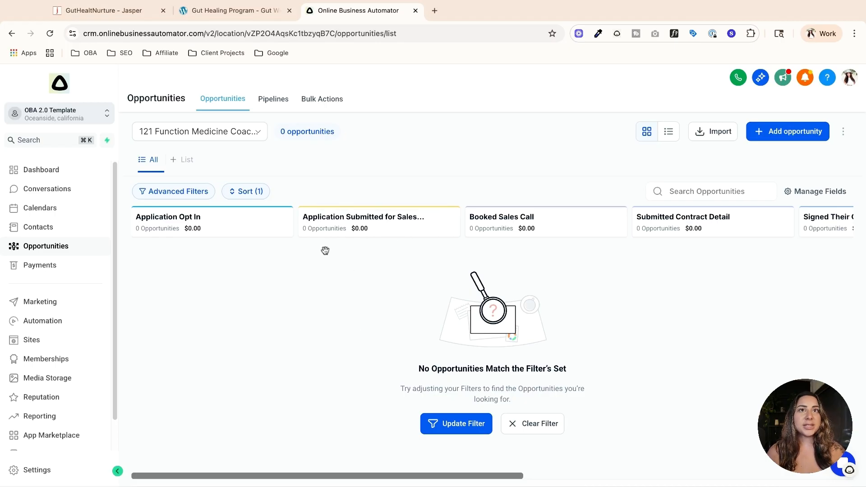
- Examine all stages of the 121 Function Medicine Coaching Pipeline, from the first stage through the onboarding call and back
scroll(299, 477, right, 3)
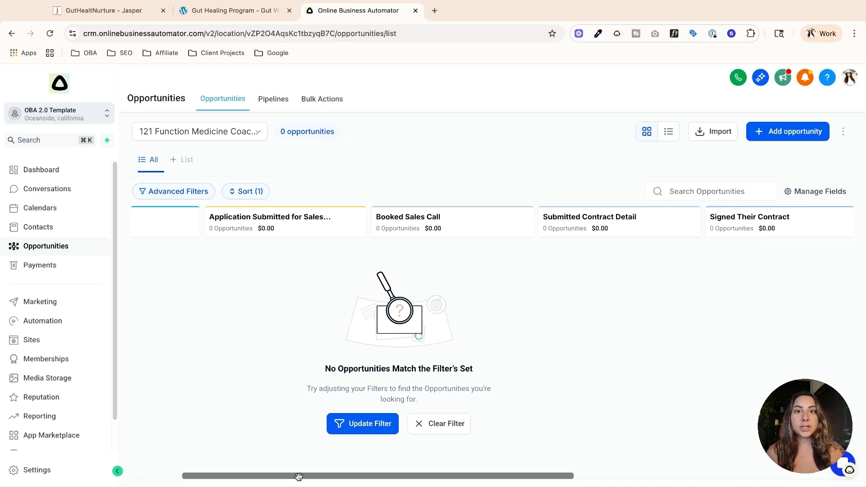
scroll(299, 477, right, 2)
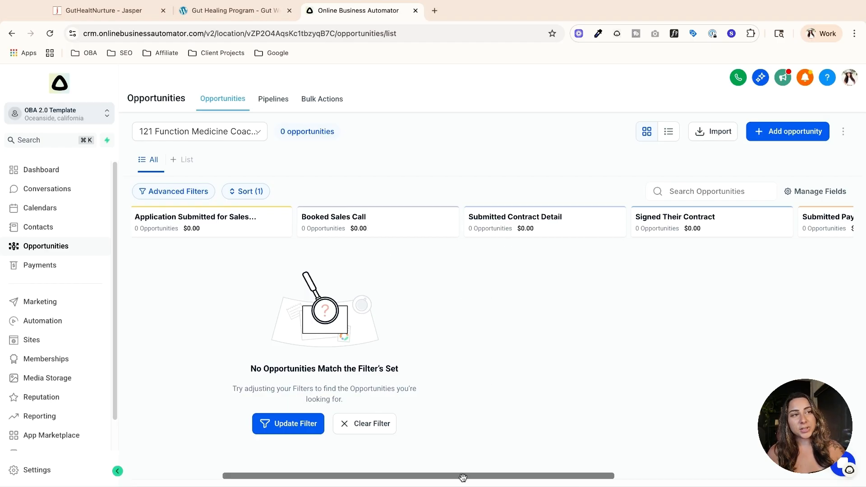
scroll(462, 475, right, 5)
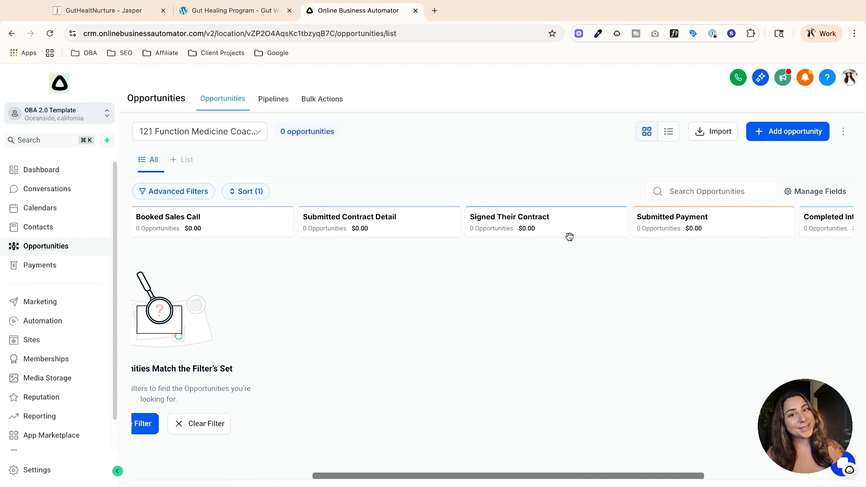
scroll(561, 477, right, 4)
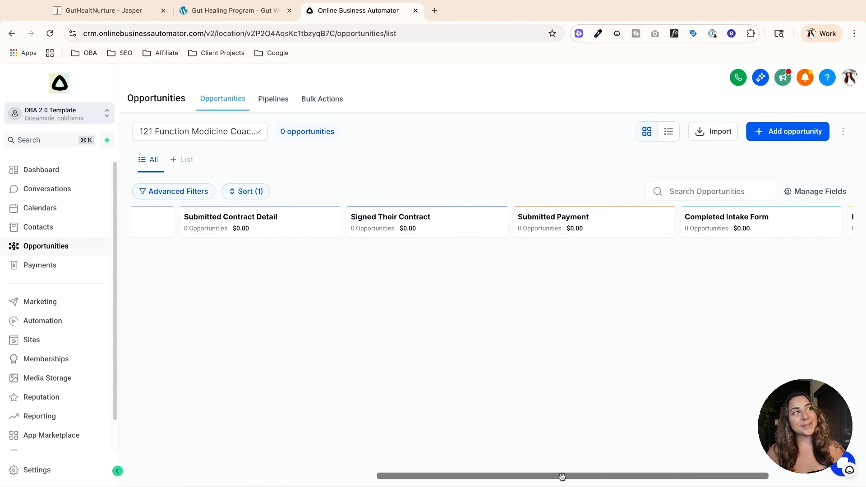
scroll(561, 477, right, 4)
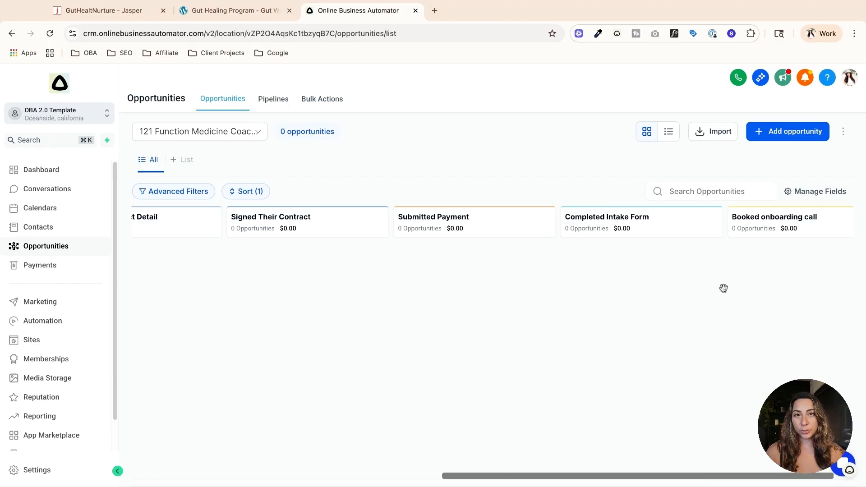
scroll(627, 474, left, 5)
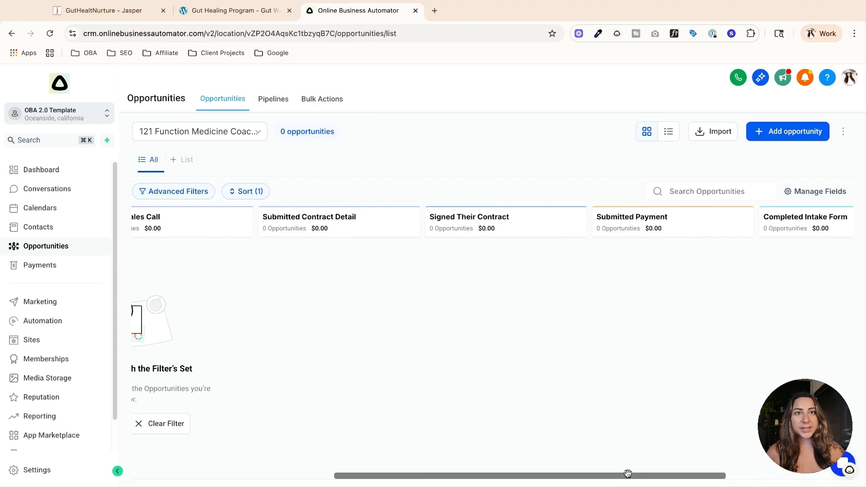
scroll(627, 474, left, 7)
scroll(377, 474, left, 1)
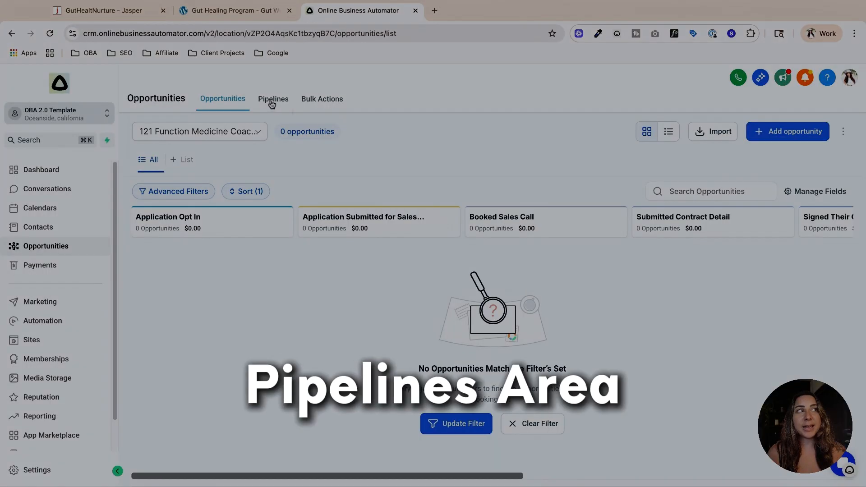
- Start a new opportunity pipeline and name it Marketing Demo
click(272, 103)
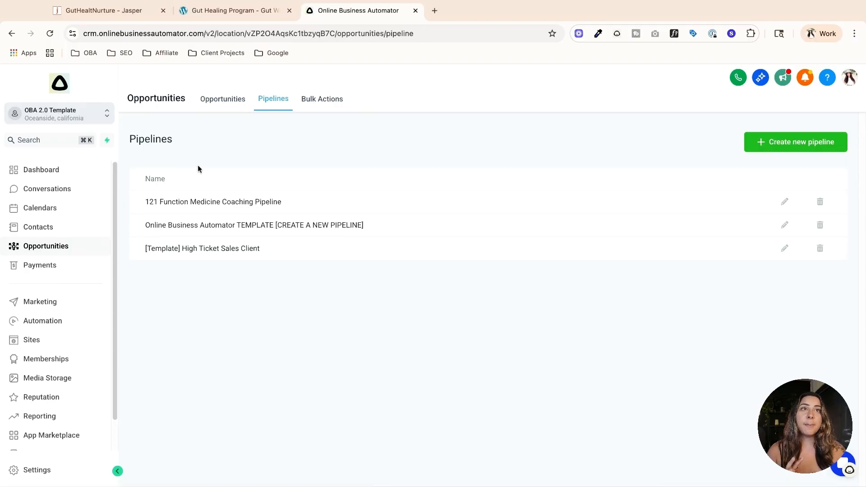
click(224, 100)
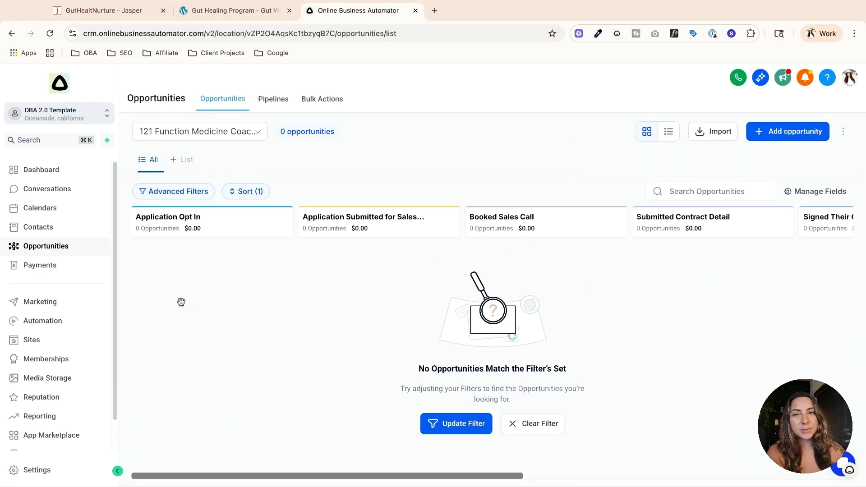
click(274, 109)
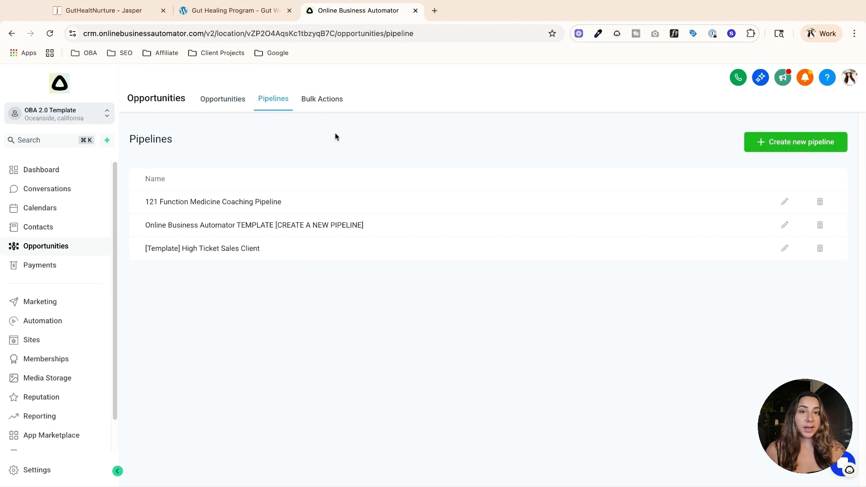
click(785, 140)
click(428, 155)
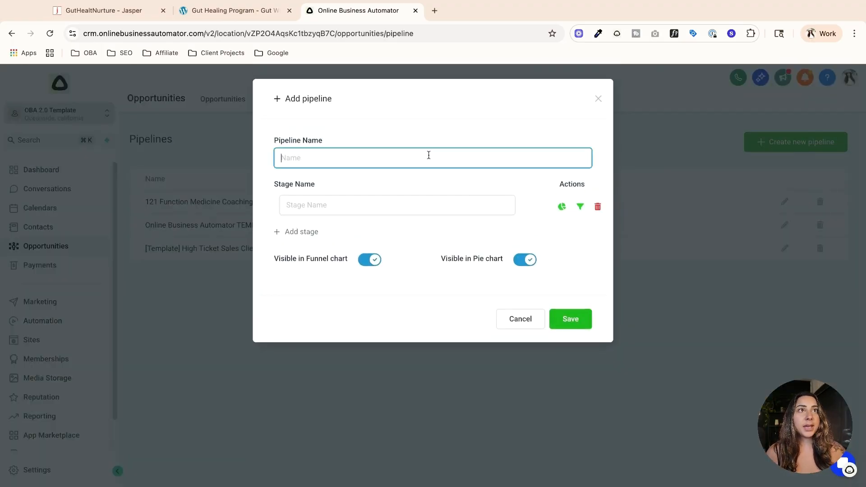
text(Mian)
key(BackSpace)
key(BackSpace)
key(BackSpace)
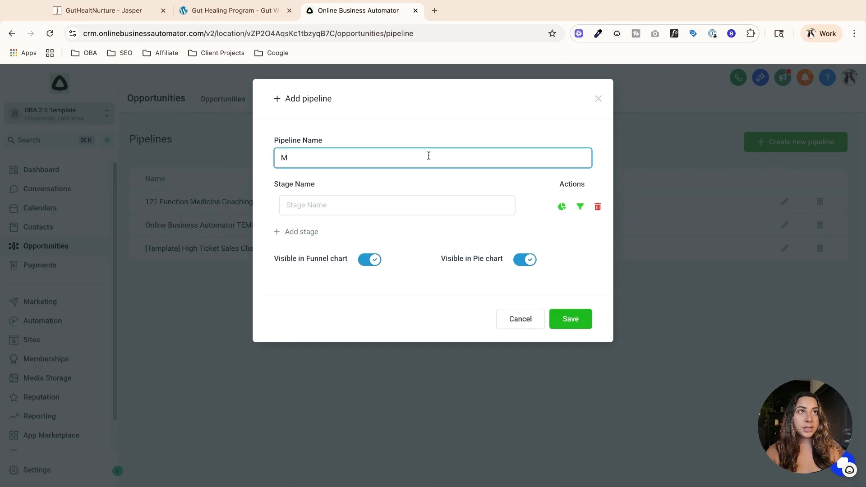
text(i)
key(BackSpace)
text(arketing Demo)
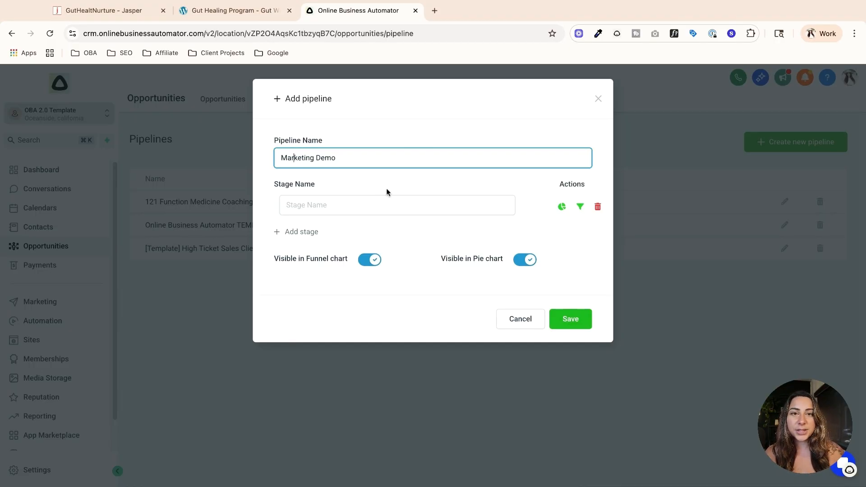
- Name the first stage of the pipeline Opted into a Freebie
click(388, 210)
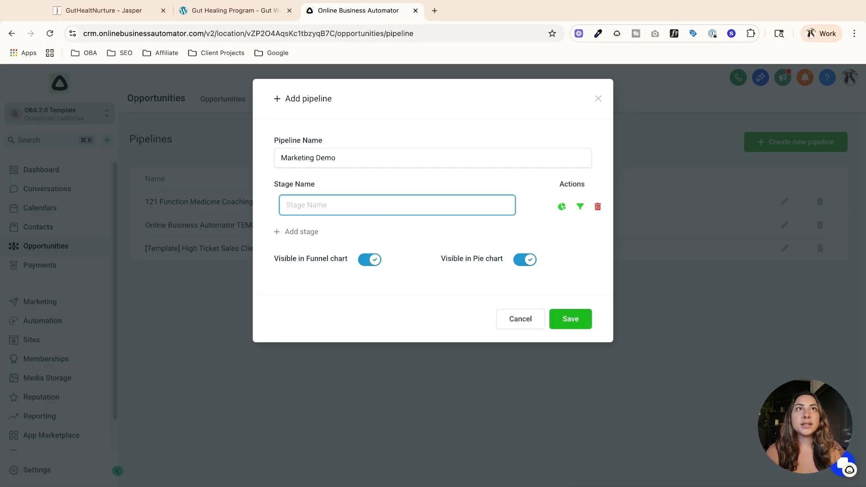
text(Opted i)
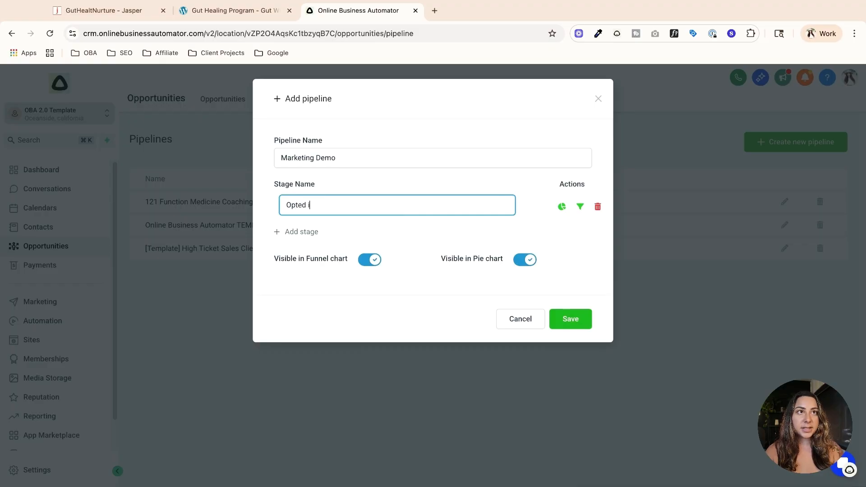
text(nto a Freebie)
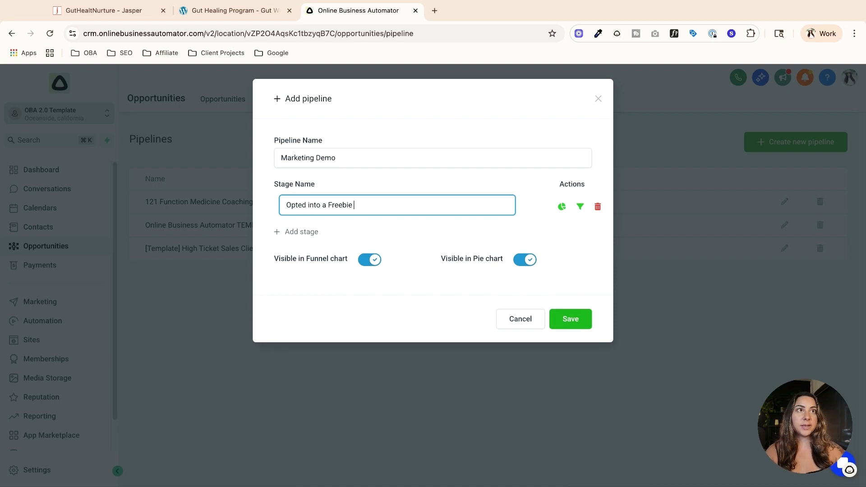
- Add a second stage named Active Nurture Campaign to the pipeline
click(305, 233)
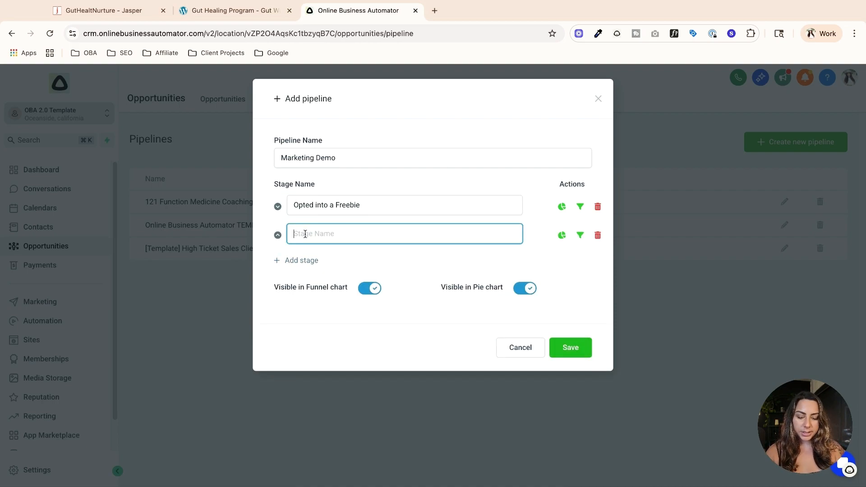
text(Active )
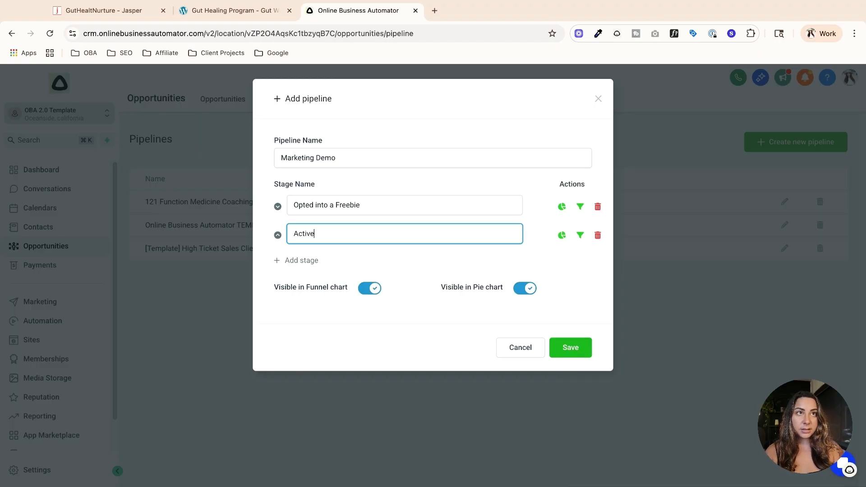
text(Nurture cam)
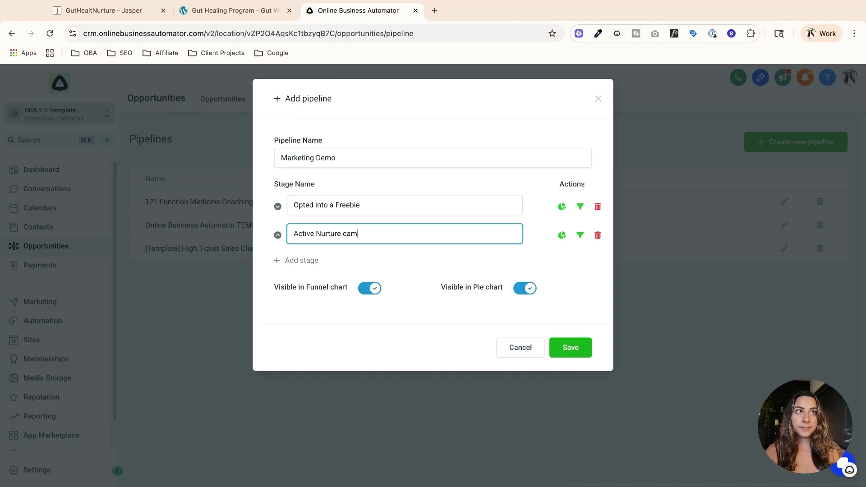
key(BackSpace)
key(BackSpace)
key(BackSpace)
text(Campaign)
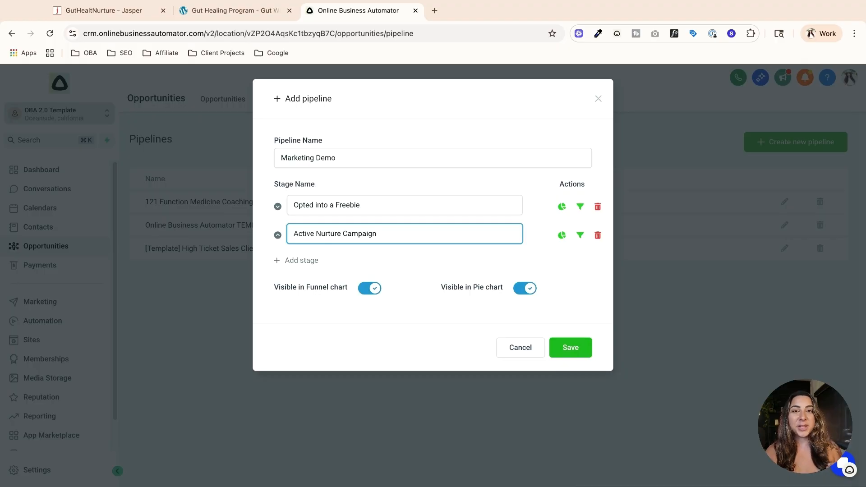
- Add a third stage named Workshop Opt In to the pipeline
click(284, 261)
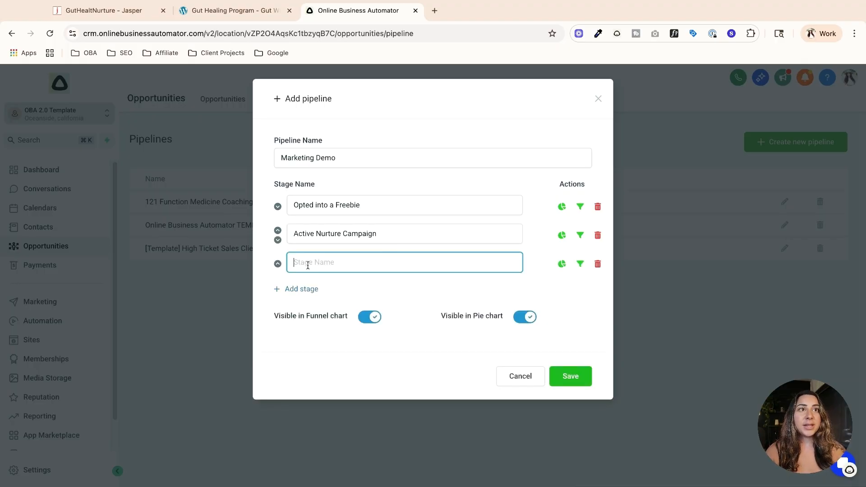
text(W)
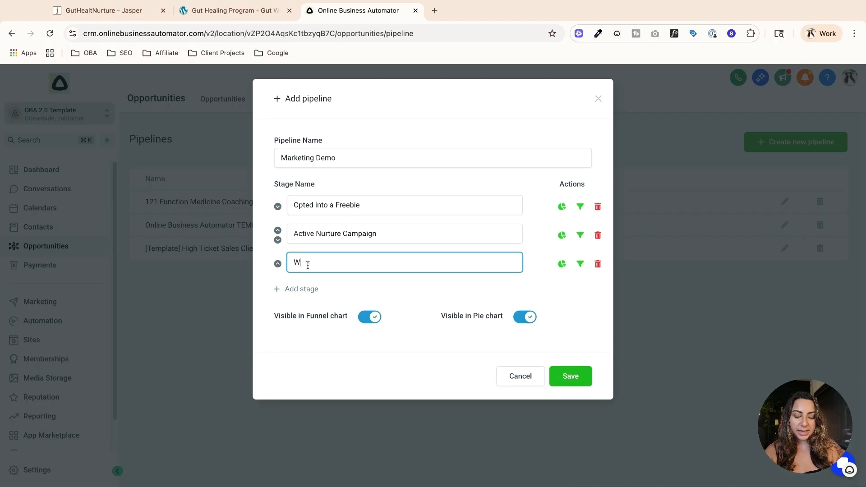
text(orkshop)
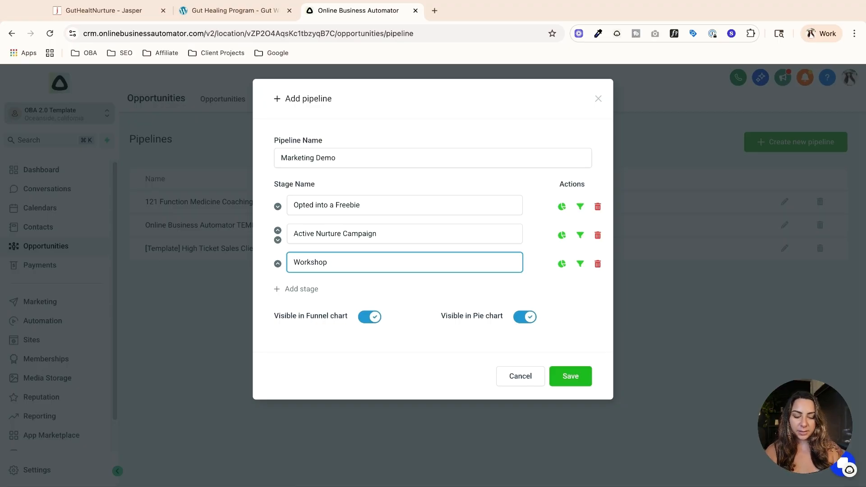
text(Opt In)
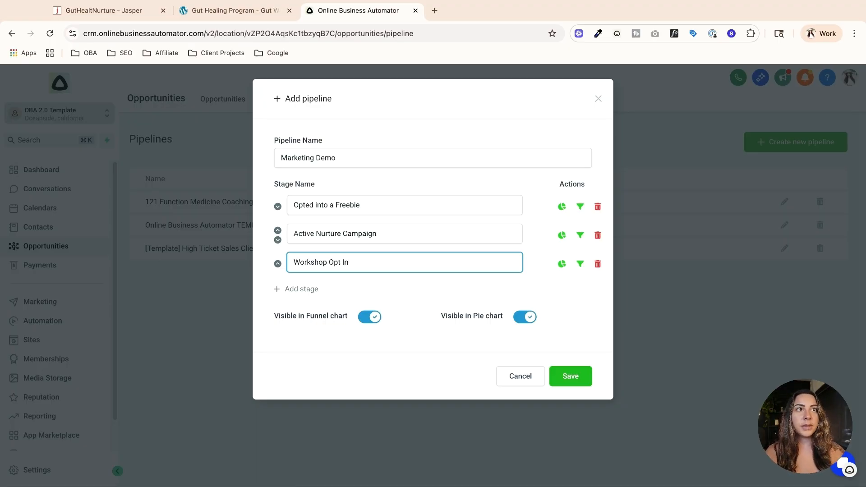
- Add two more stages to the pipeline, named Active Sales Campaign and Viewed Sales Page
click(317, 290)
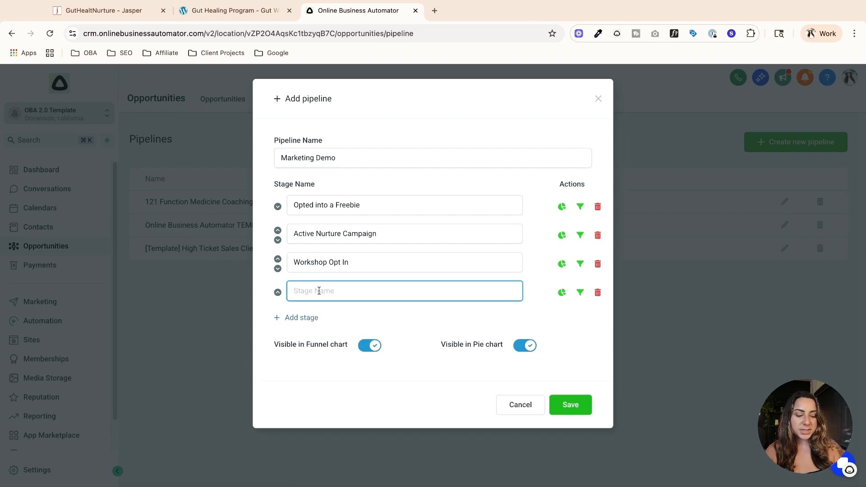
text(Active Sales Campaign)
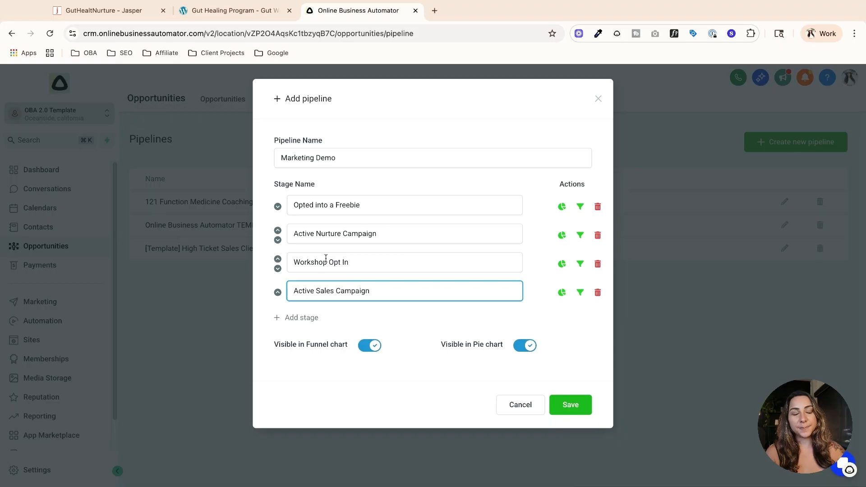
click(299, 318)
text(Vie)
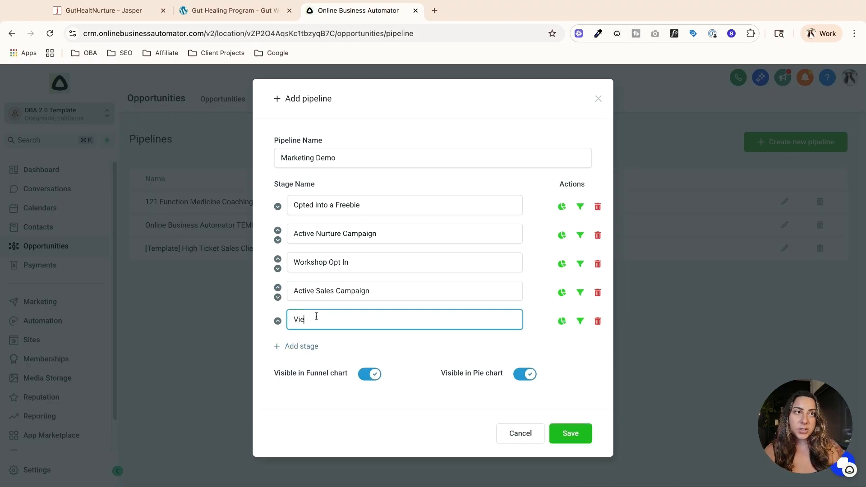
text(wed Sales Page)
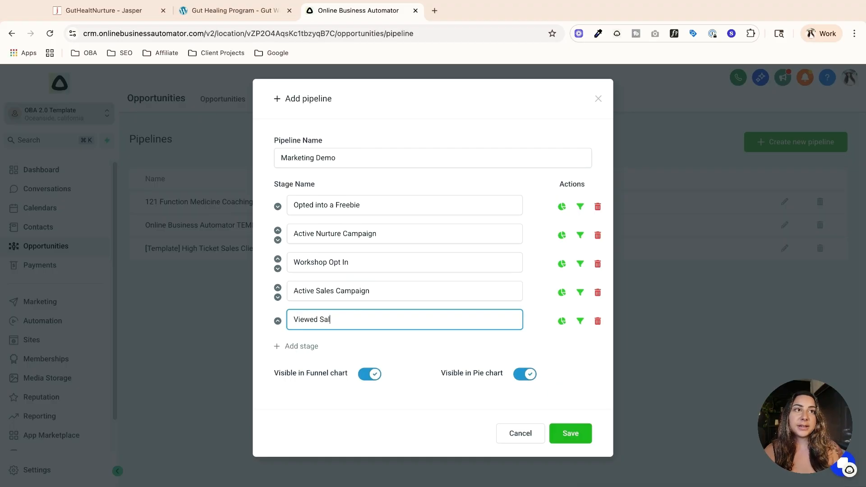
- Add a sixth stage named Purchased Program after the Viewed Sales Page stage
click(300, 345)
click(298, 348)
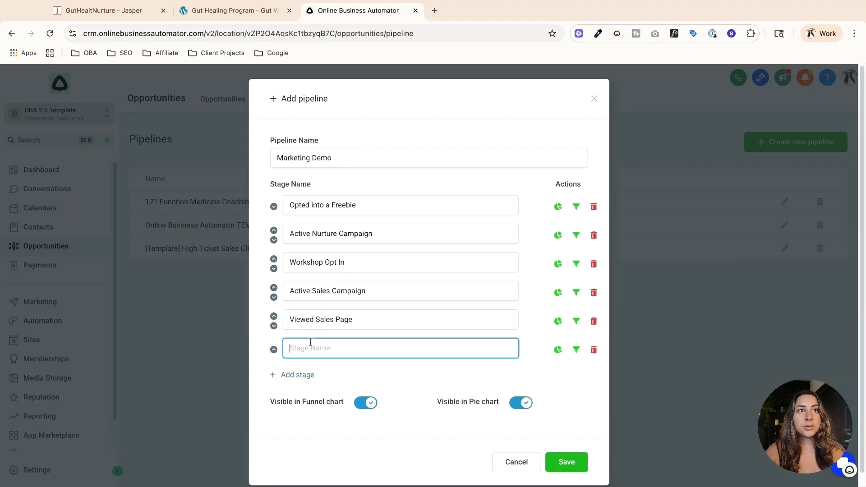
text(Purchased Program)
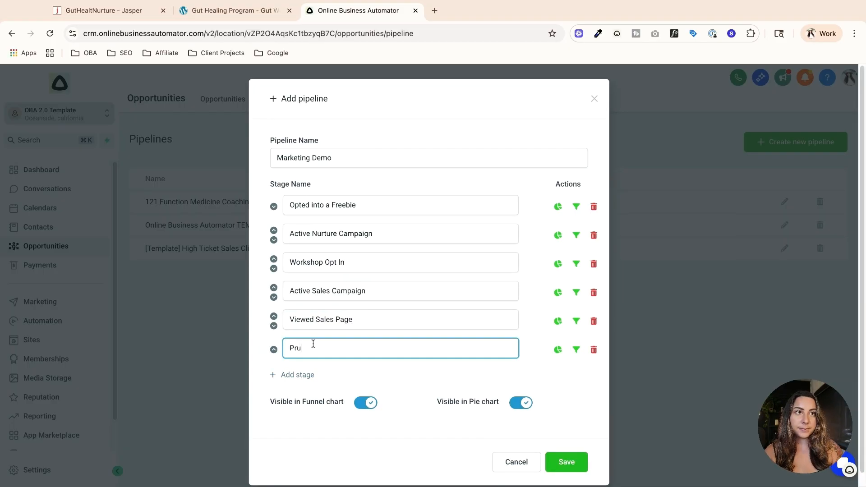
- Add a seventh stage named Did Not Purchase - Inactive after Purchased Program, and save the pipeline
click(297, 374)
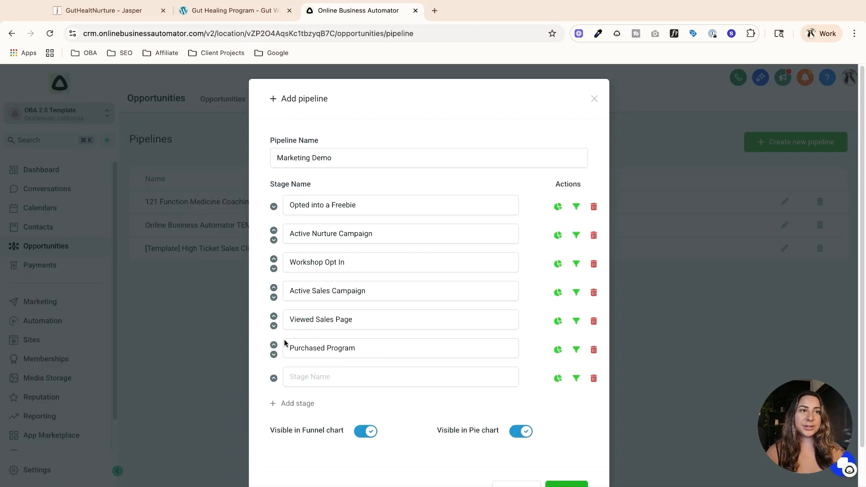
click(336, 382)
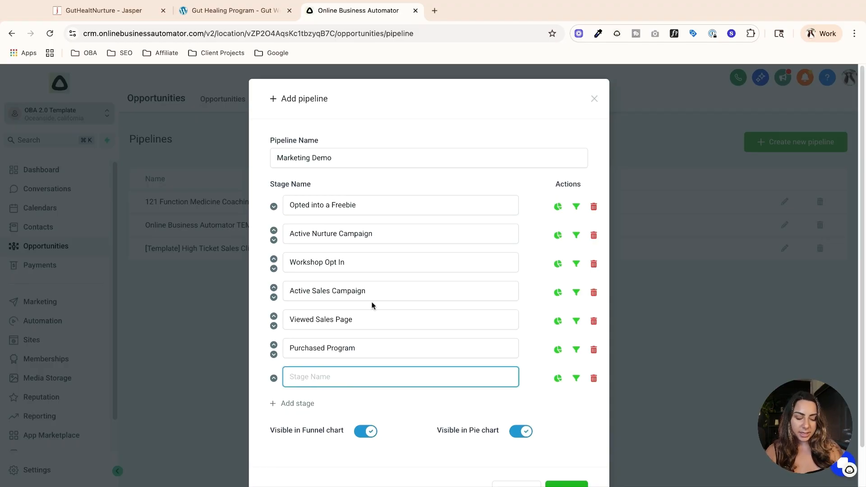
text(Did Not Pur)
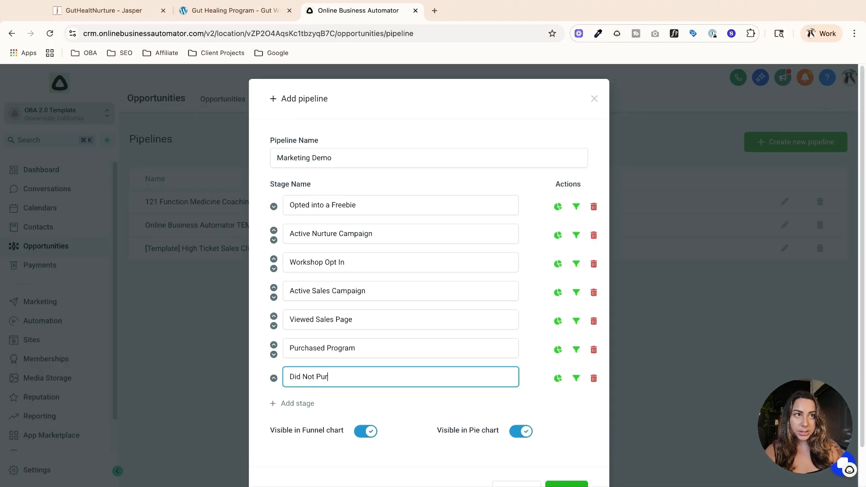
text(chase - Inact)
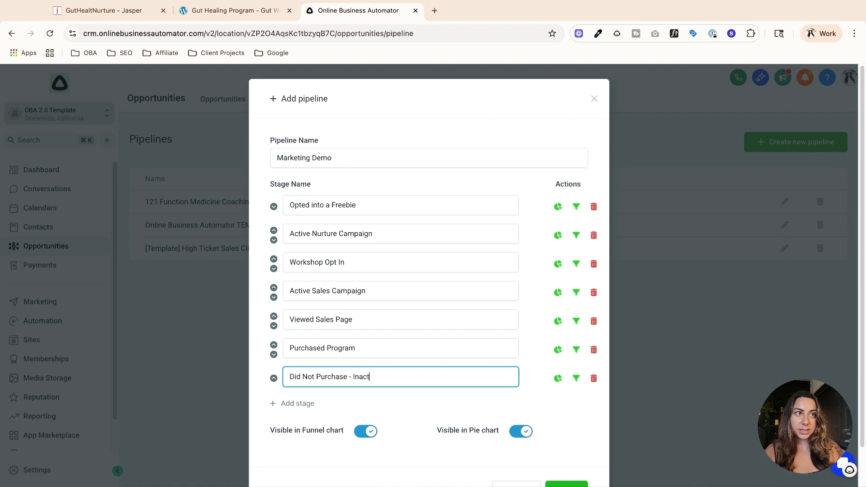
text(ive)
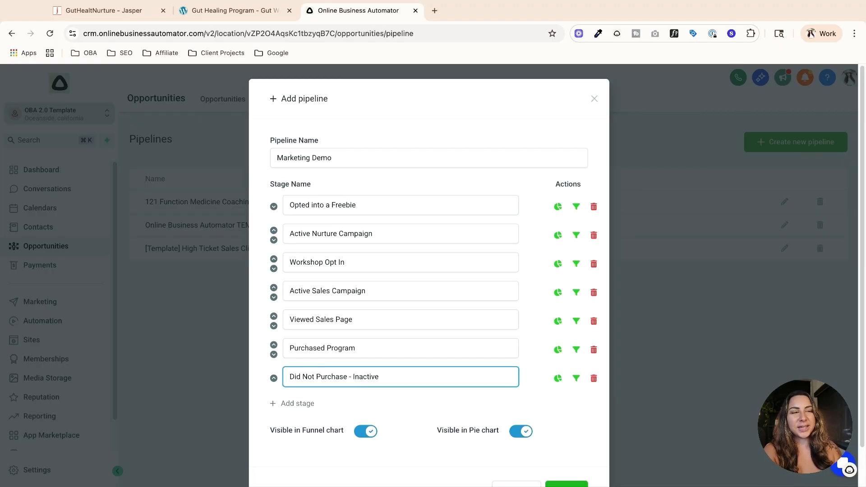
scroll(415, 270, down, 2)
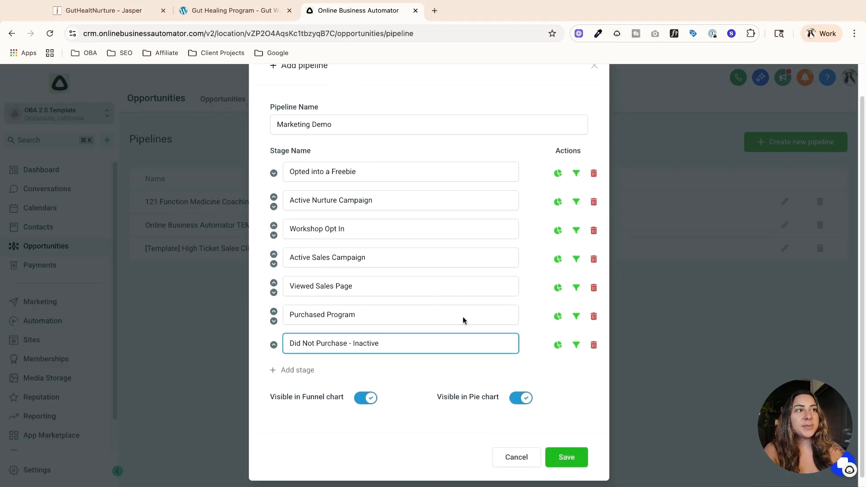
click(567, 457)
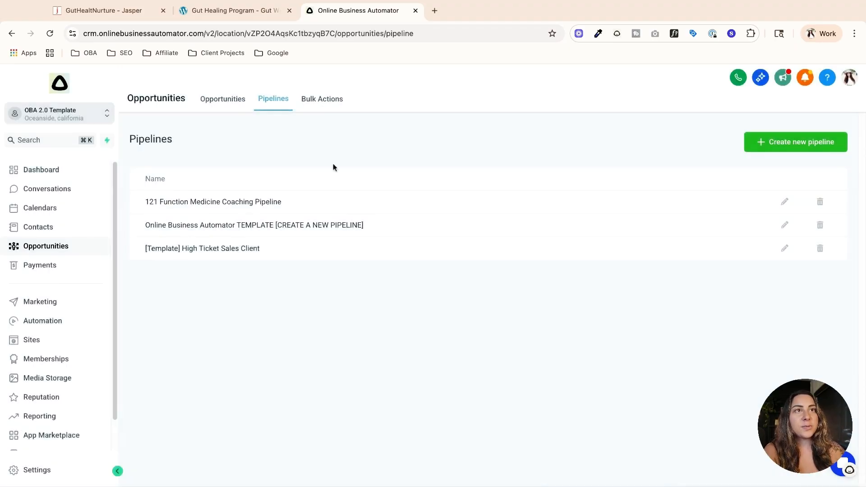
- Show the Marketing Demo pipeline on the opportunities board
click(238, 101)
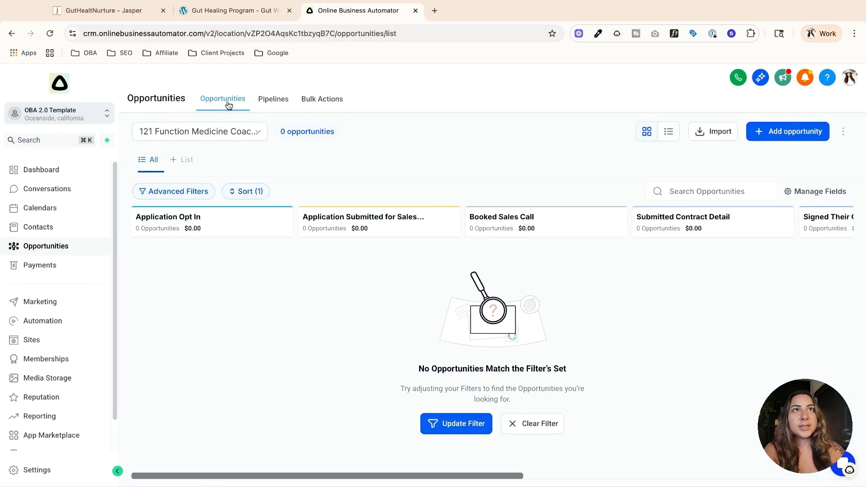
click(228, 131)
click(209, 176)
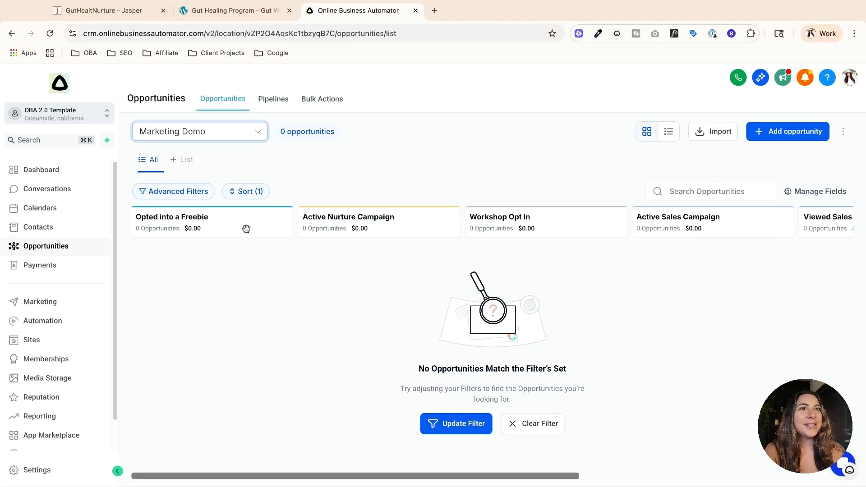
- Create an opportunity for the contact test 2 in the Opted into a Freebie stage of the Marketing Demo pipeline
click(790, 140)
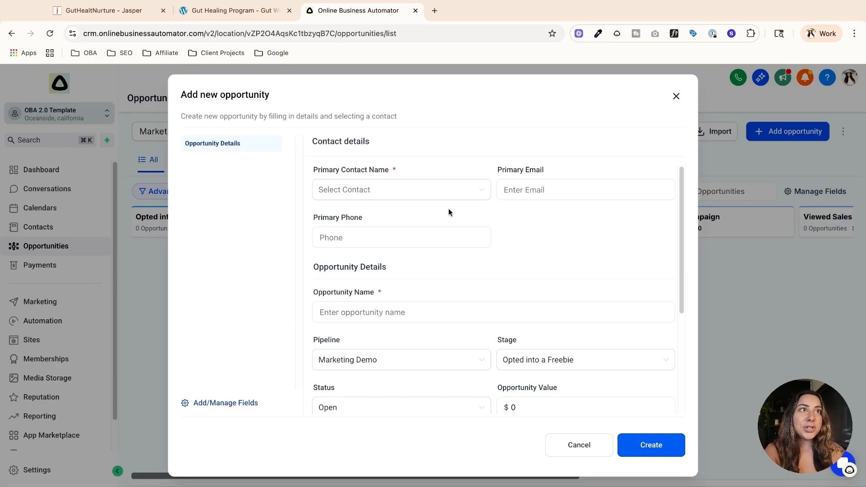
click(456, 195)
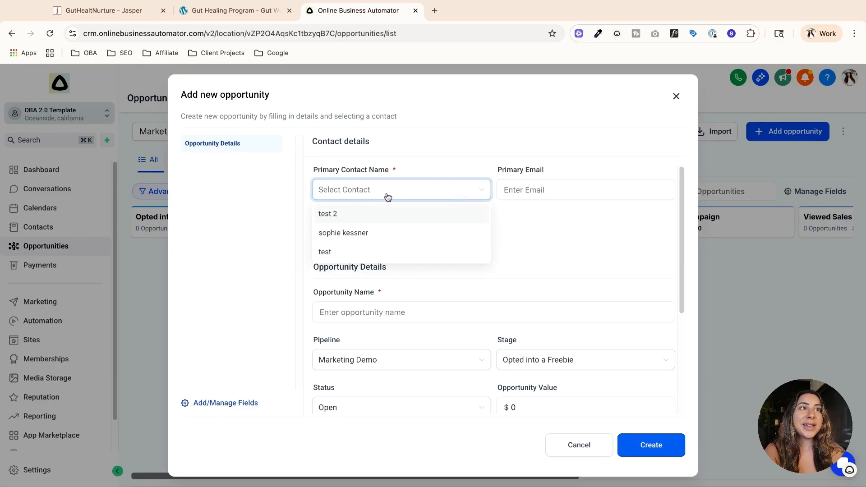
click(328, 214)
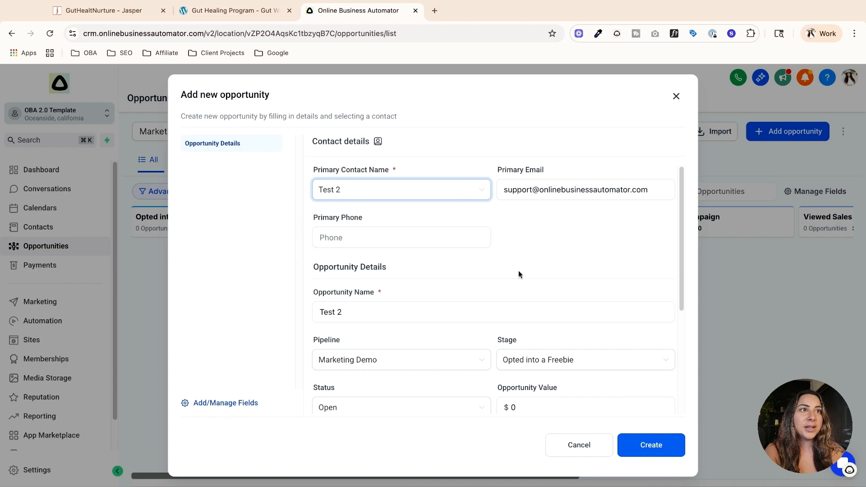
click(656, 448)
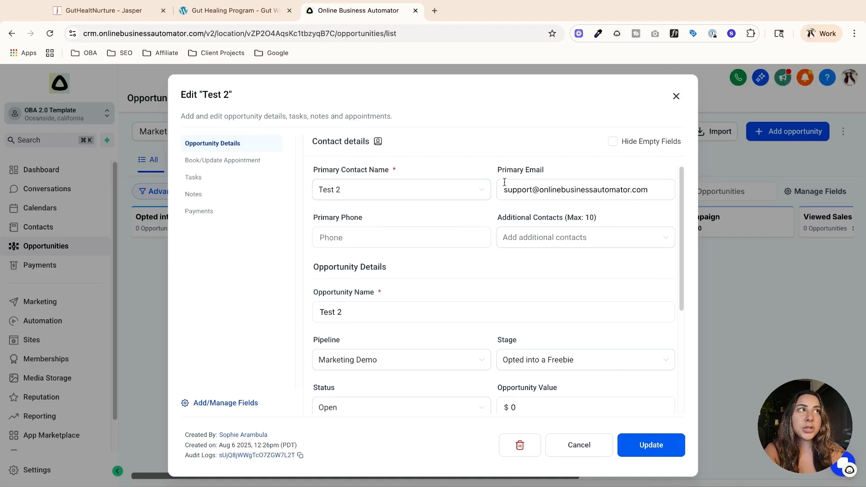
click(676, 96)
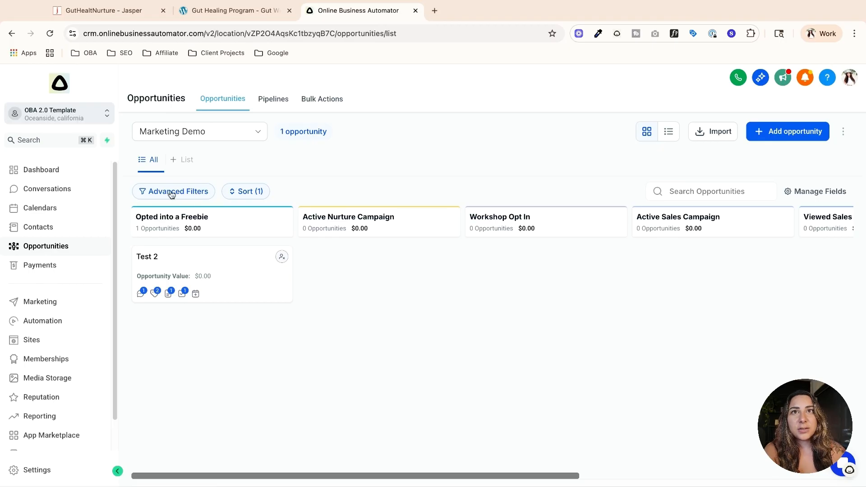
- Remove the Status is Open filter from the opportunities board
click(188, 193)
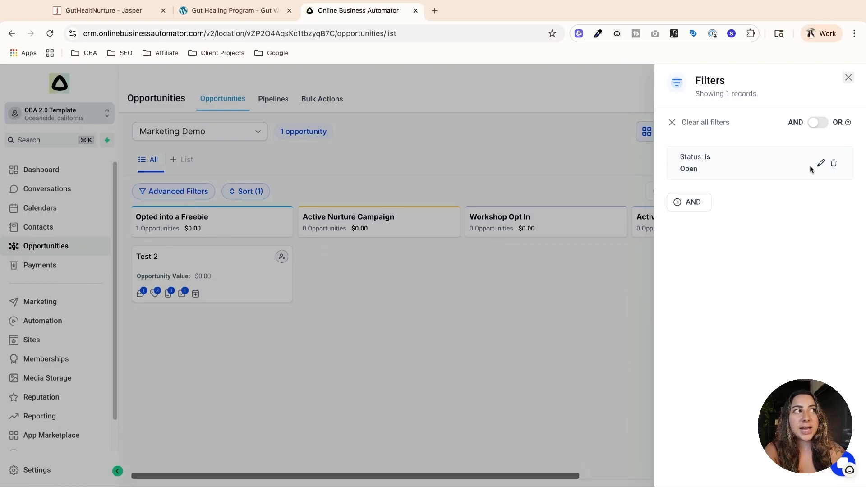
click(848, 77)
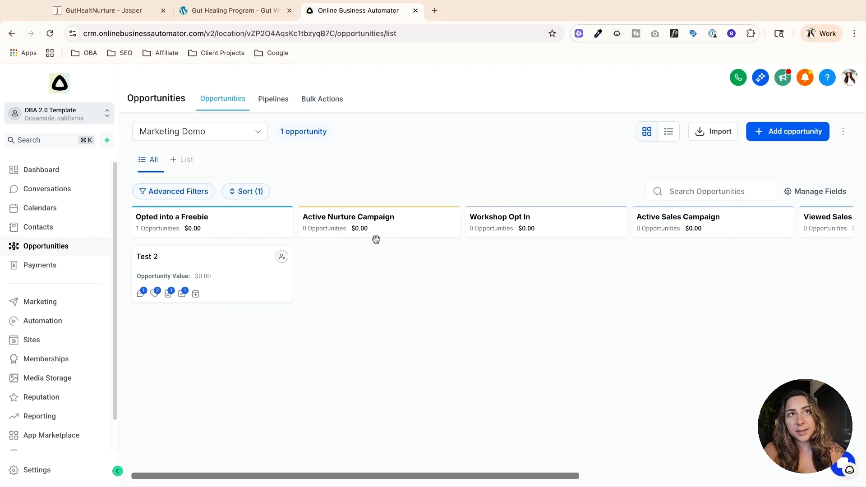
click(191, 194)
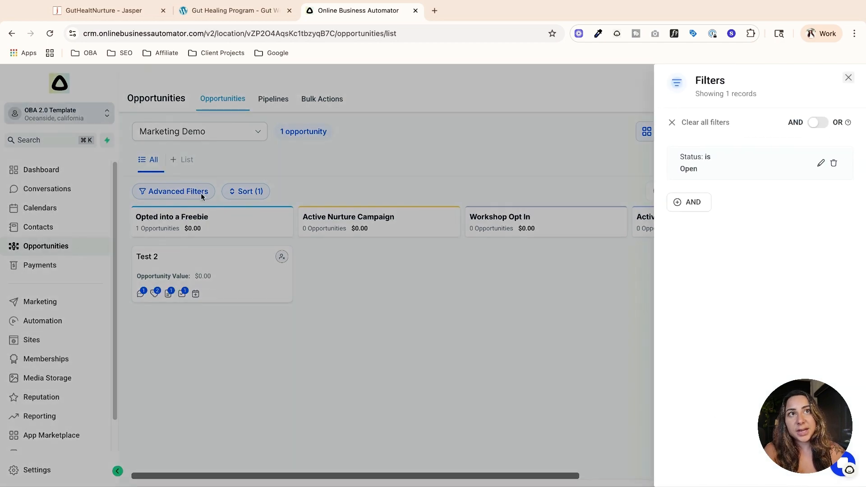
click(832, 164)
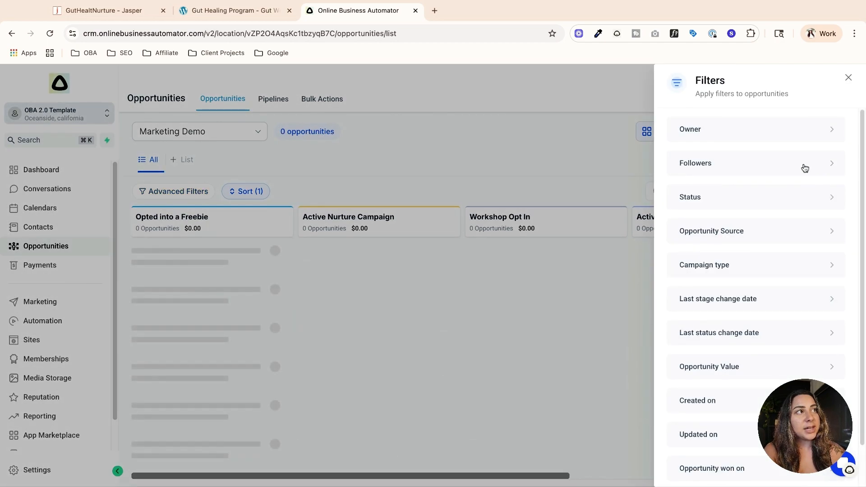
click(848, 79)
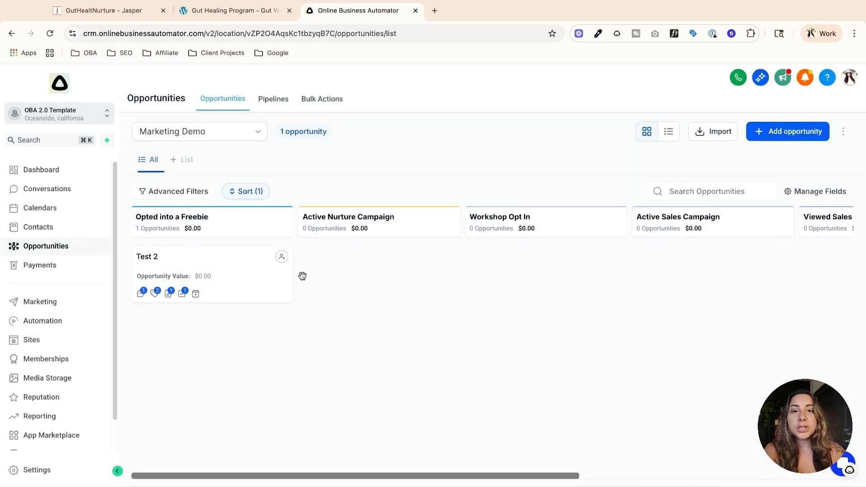
click(249, 279)
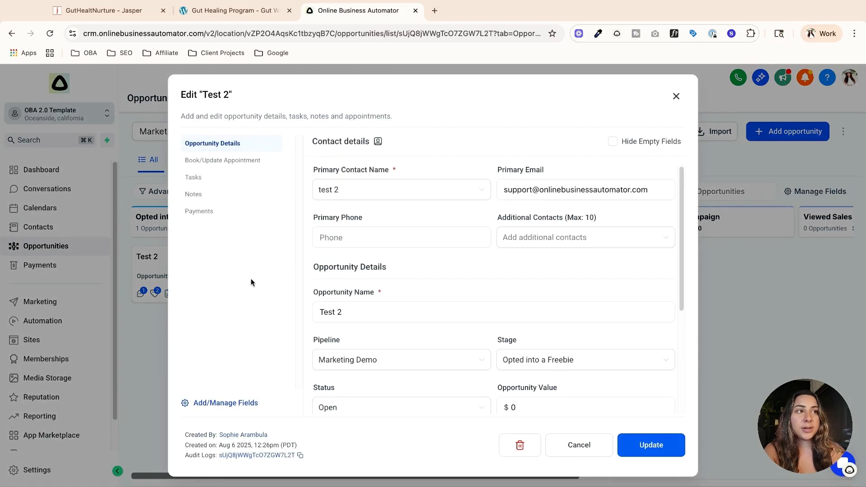
scroll(447, 286, down, 1)
click(526, 375)
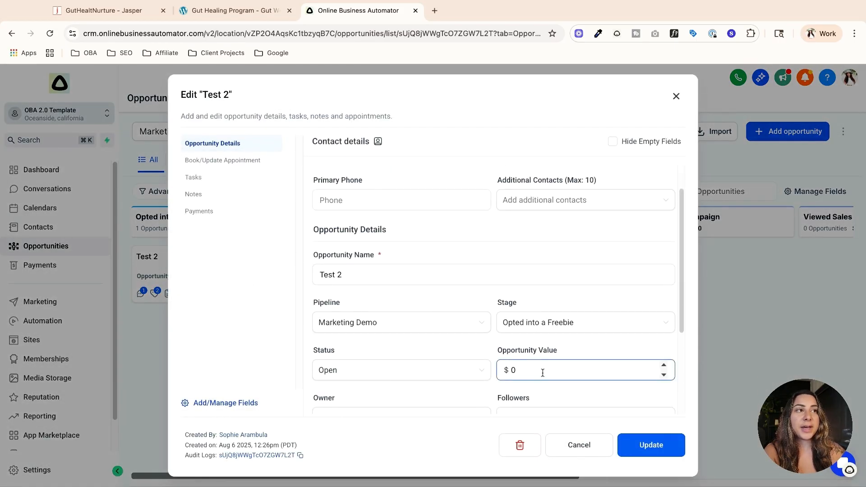
click(579, 445)
- Review the opportunity status, value and funnel widgets on the dashboard
click(69, 177)
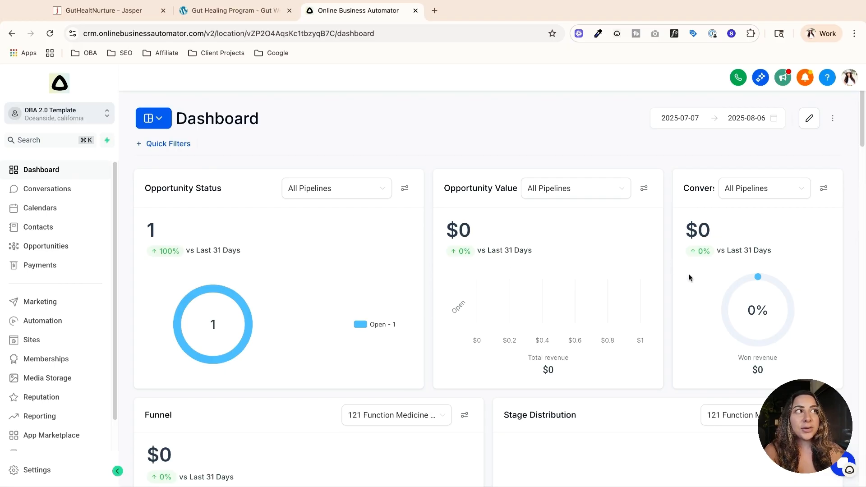
scroll(315, 360, down, 2)
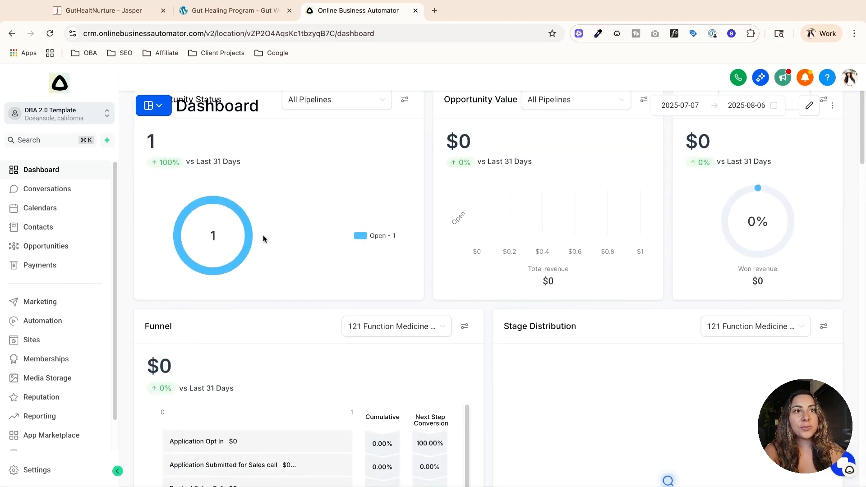
scroll(627, 252, up, 2)
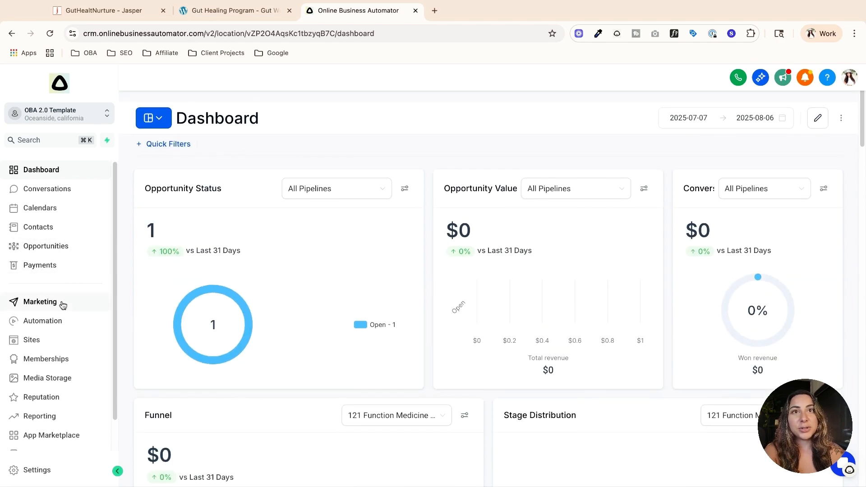
- Set the opportunity value of the Test 2 opportunity to $1000 and save the update
click(50, 249)
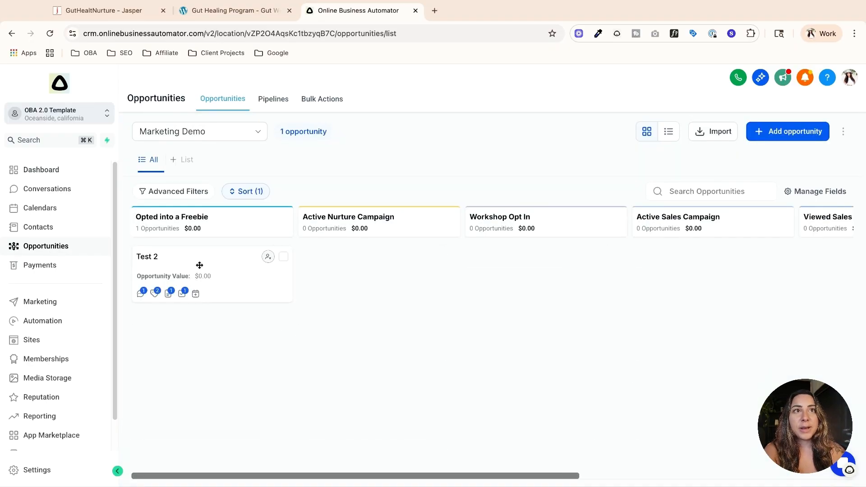
click(199, 265)
scroll(527, 329, down, 4)
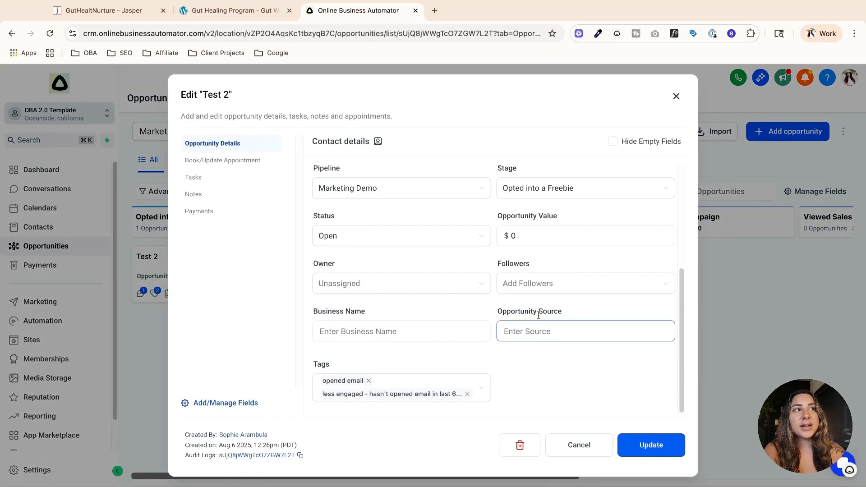
click(544, 242)
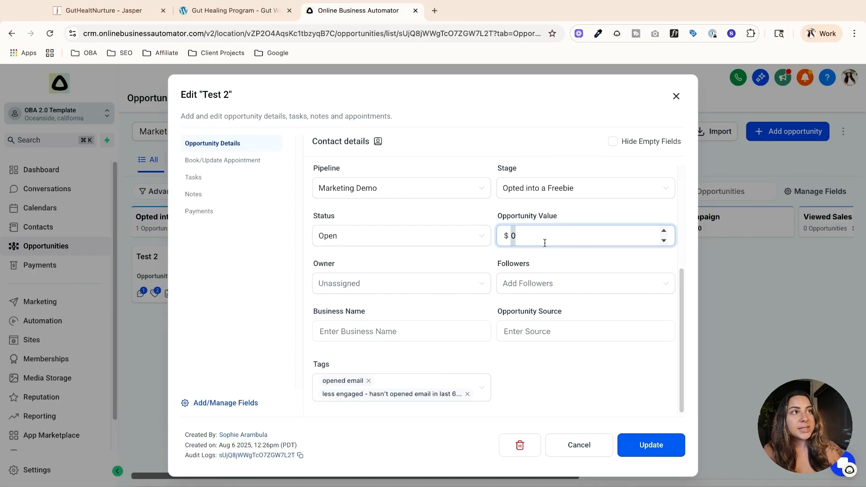
text(1000)
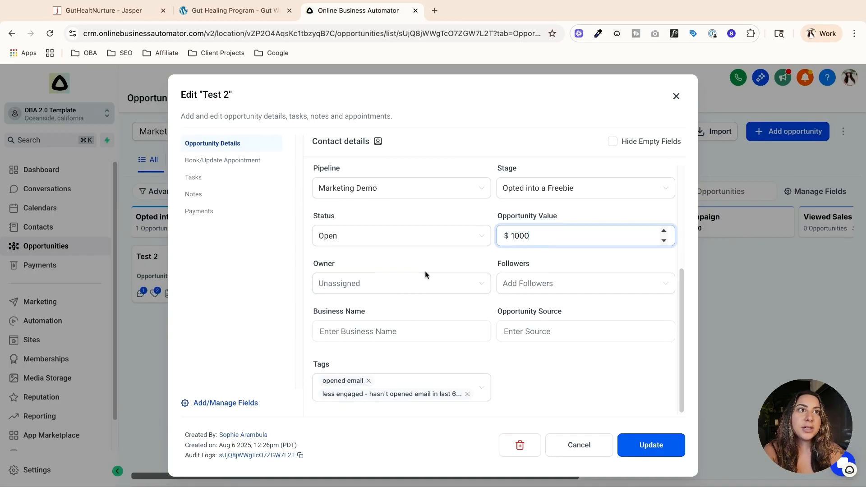
click(406, 281)
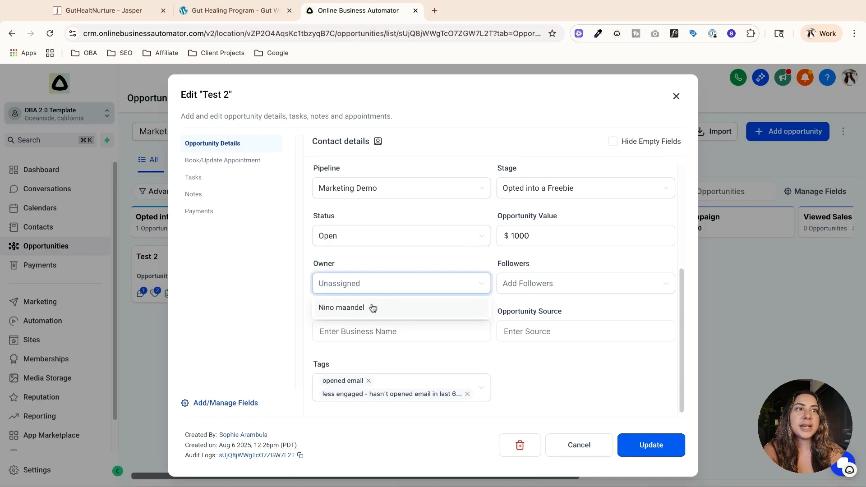
click(424, 253)
click(544, 282)
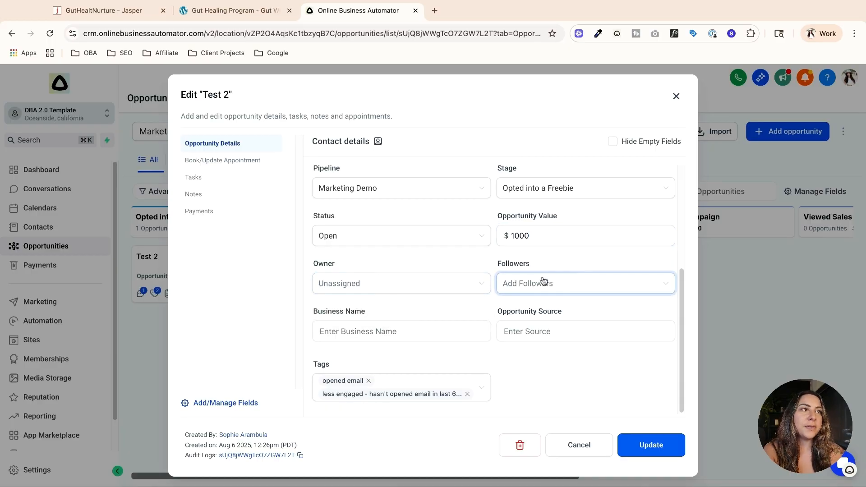
click(572, 343)
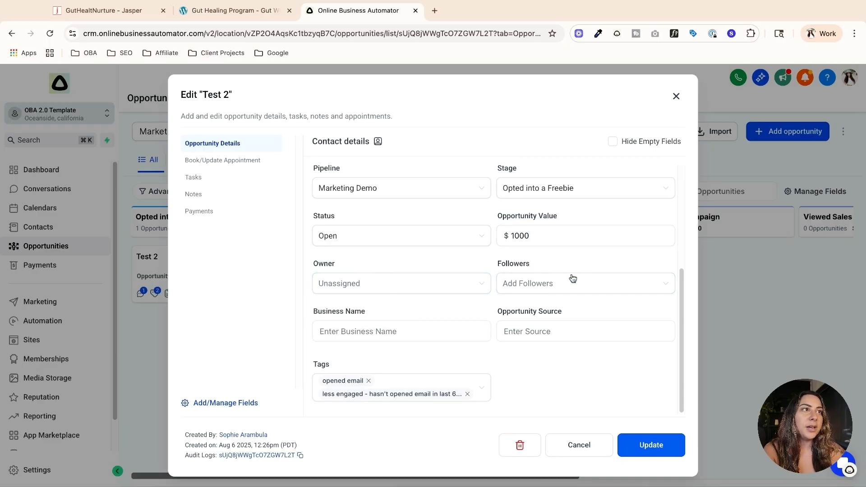
click(663, 455)
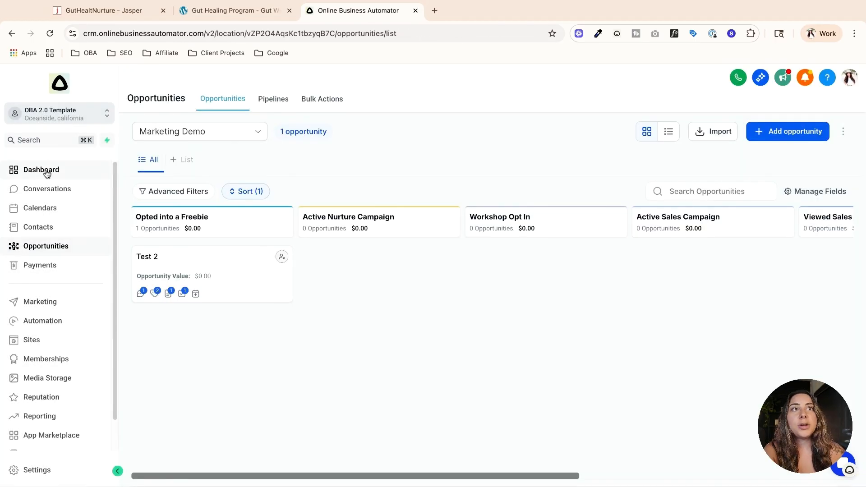
- Check the Opportunity Value widget on the dashboard, and return to the Marketing Demo opportunities board
click(46, 172)
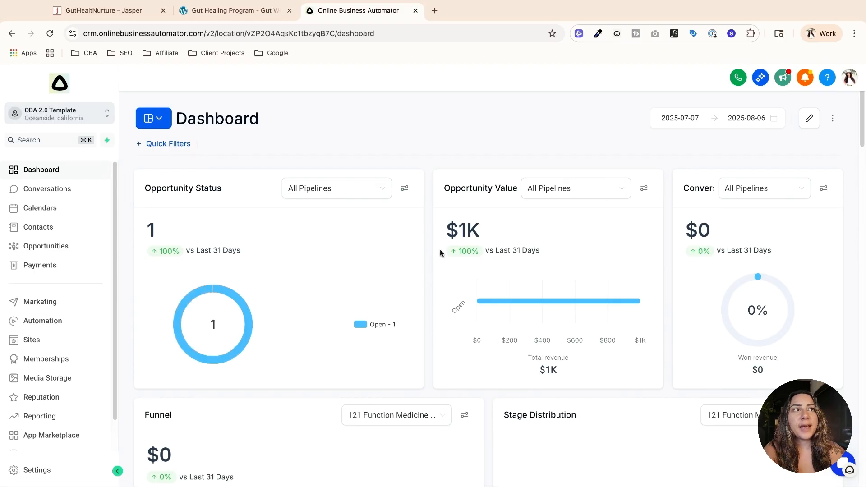
mouse_move(482, 279)
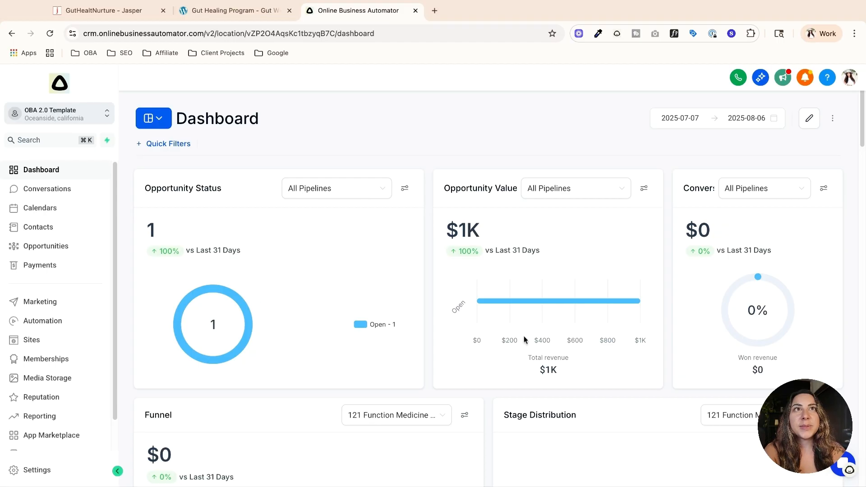
click(71, 248)
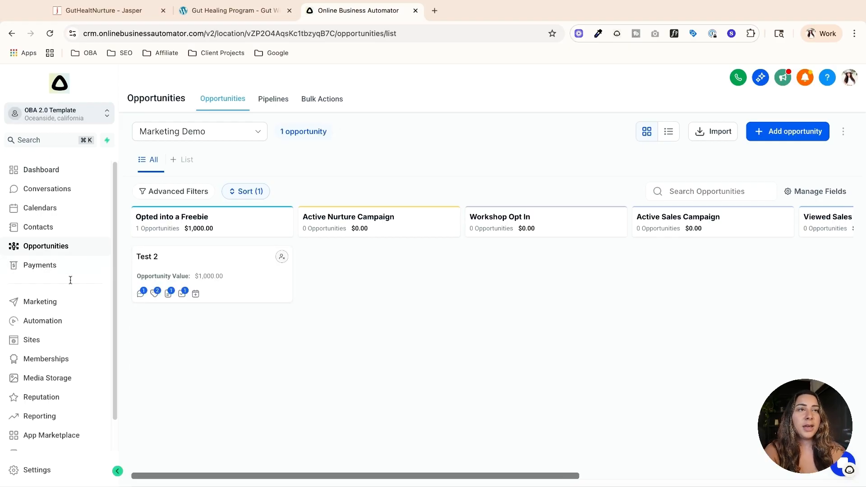
- Move the Test 2 opportunity to the Active Sales Campaign stage and check the opportunity widgets on the dashboard
drag(221, 261, 676, 289)
scroll(519, 473, right, 7)
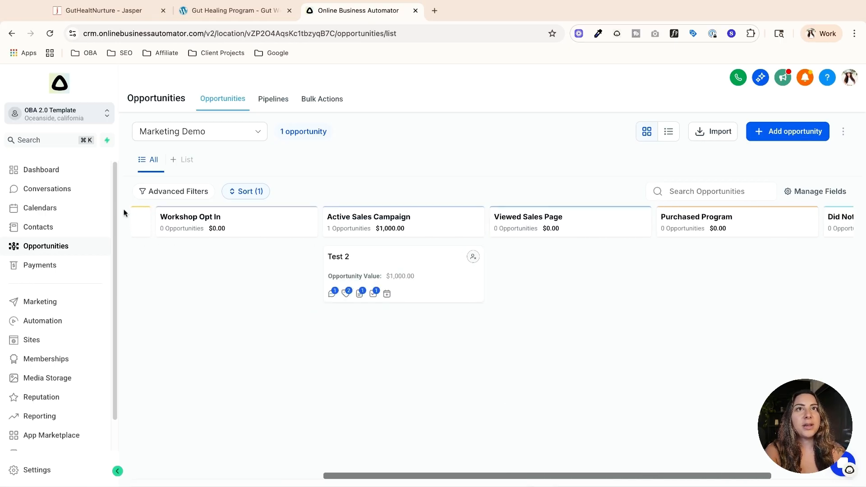
click(56, 170)
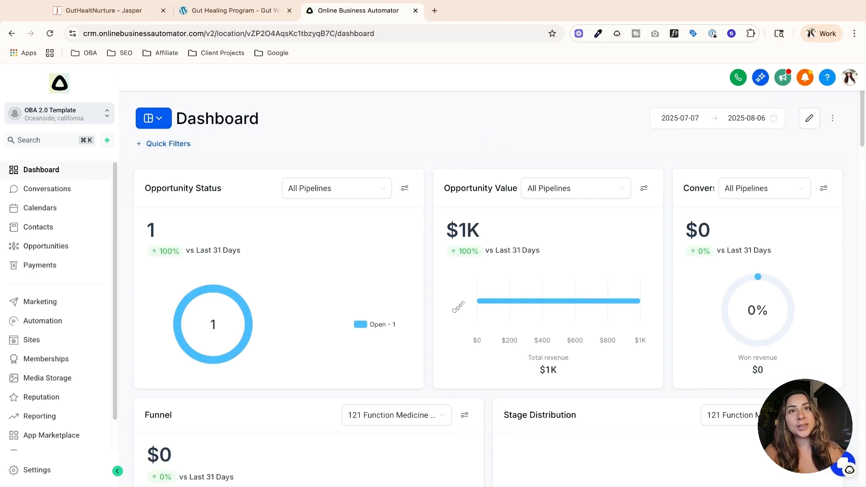
- Set the status of the Test 2 opportunity in the Marketing Demo pipeline to Won and save the update
click(46, 246)
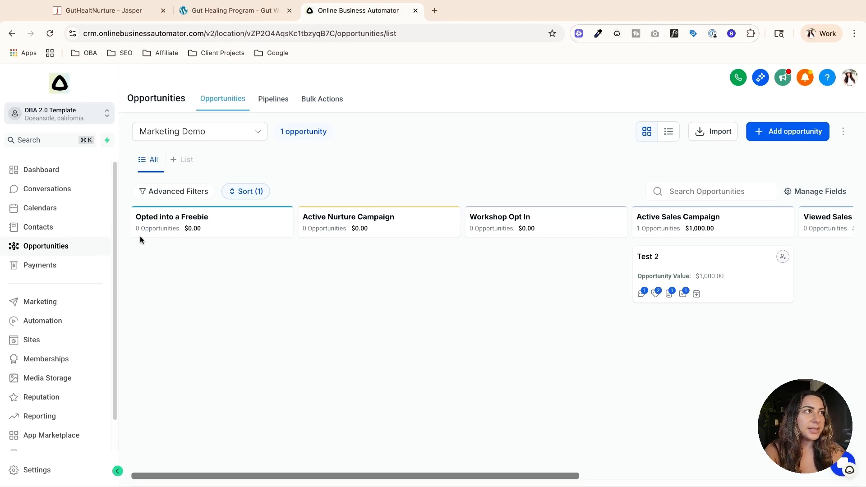
click(723, 264)
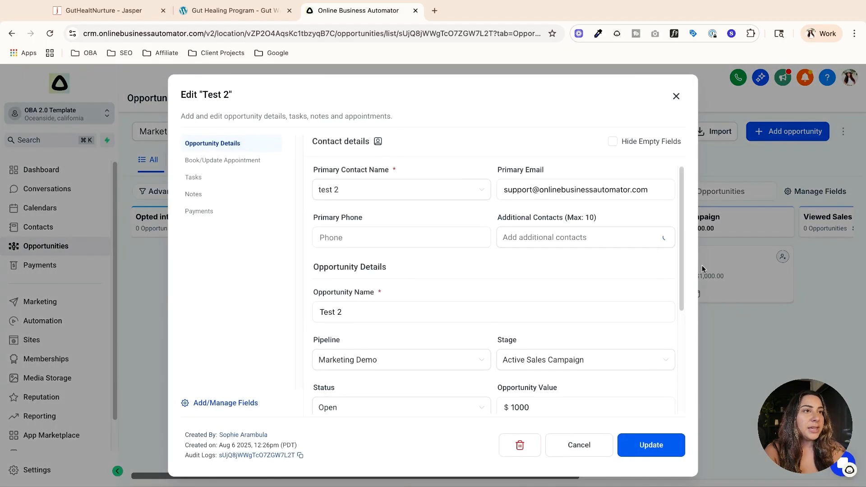
scroll(449, 329, down, 2)
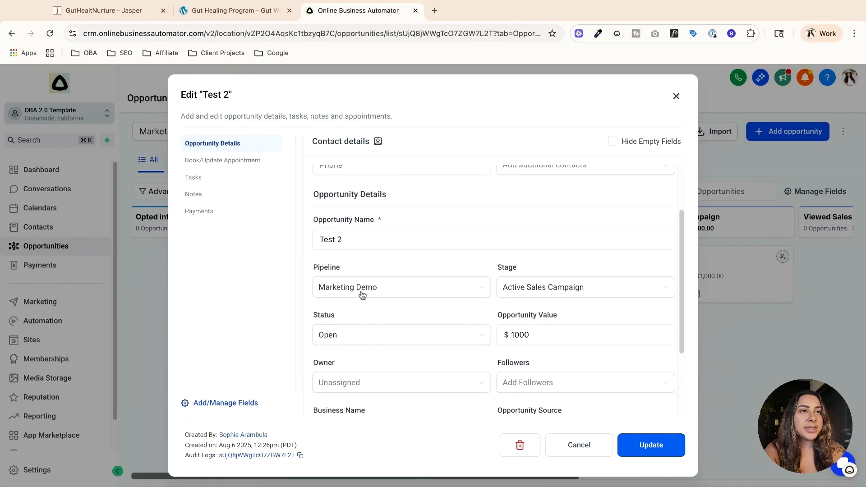
click(352, 338)
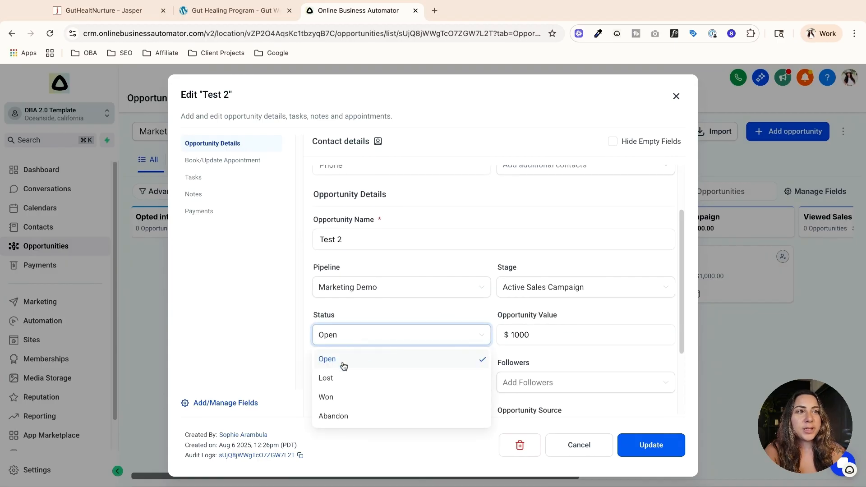
click(340, 396)
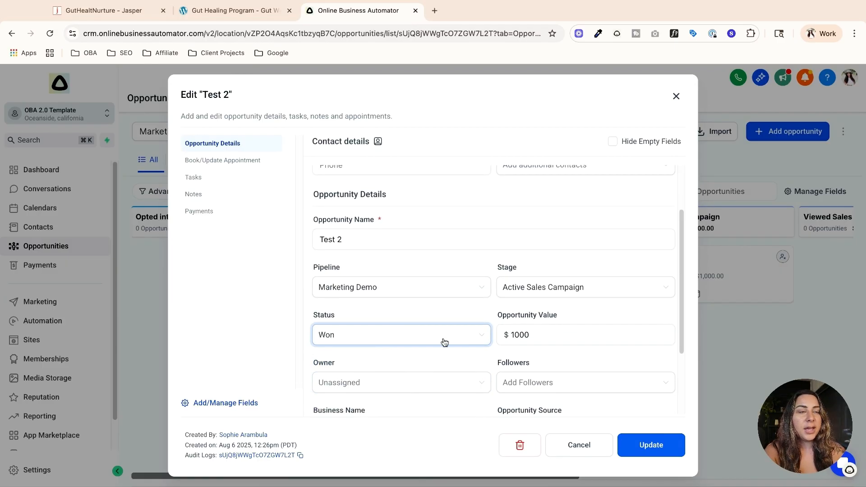
click(648, 440)
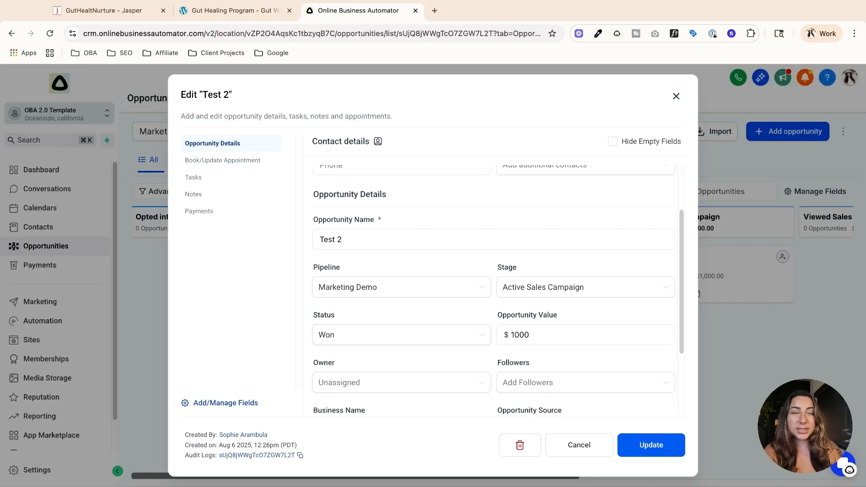
click(676, 95)
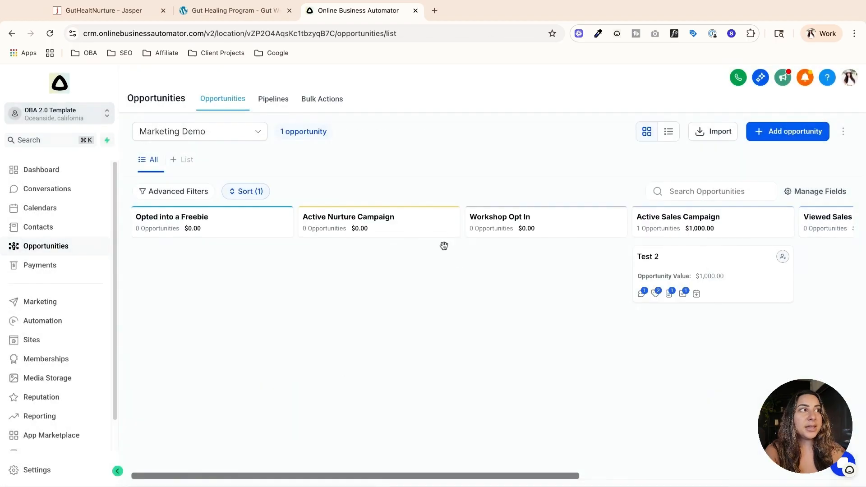
- Review the opportunity status, value and conversion widgets on the dashboard, including the value chart's bar details
click(68, 190)
click(60, 175)
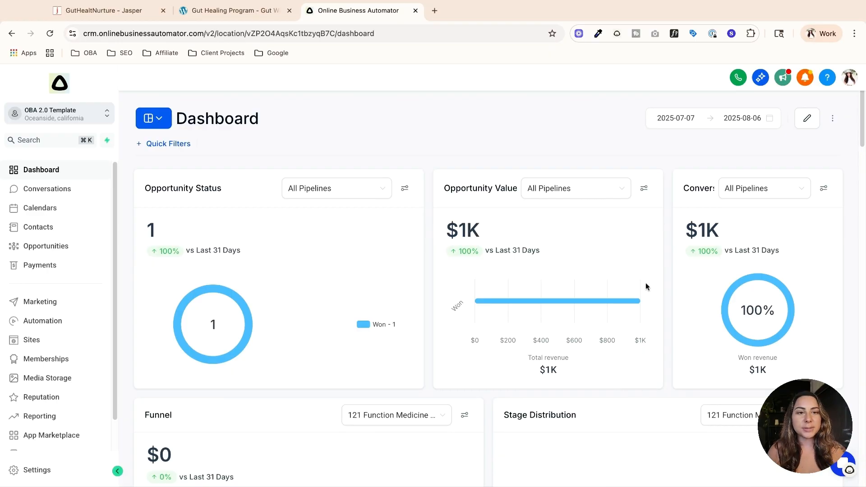
mouse_move(638, 298)
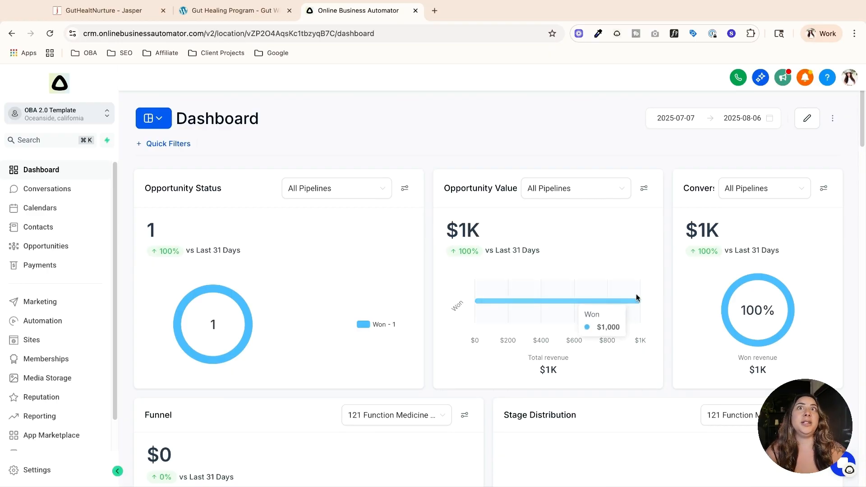